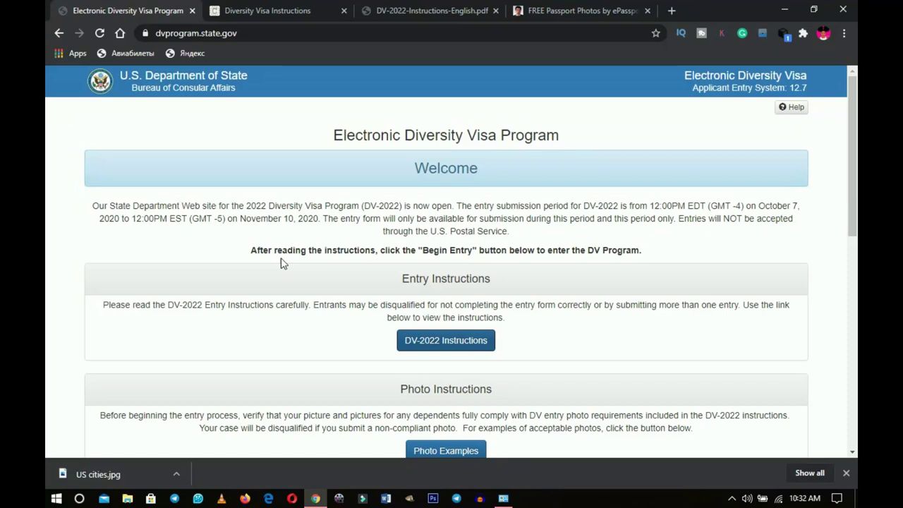
Look over the Diversity Visa Instructions, DV-2022 PDF and free passport photo tabs, then return to the program page.
scroll(720, 430, down, 2)
scroll(494, 382, up, 2)
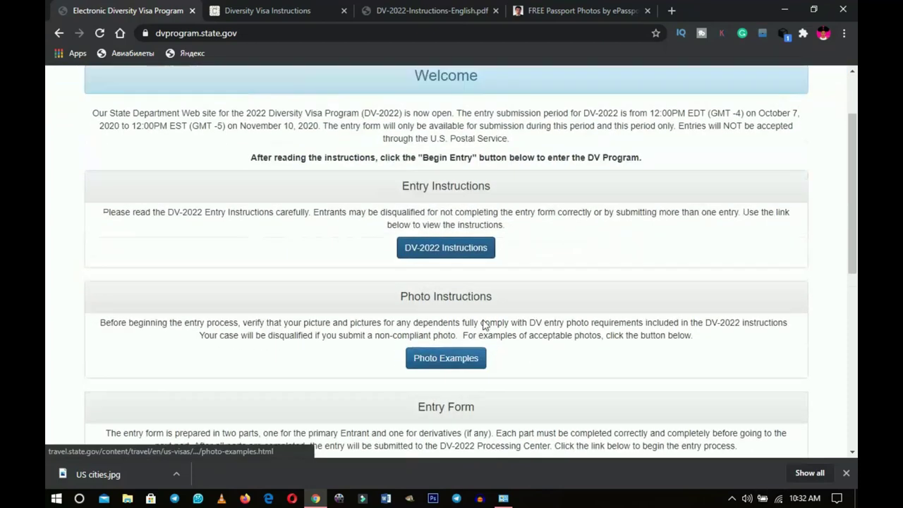
scroll(486, 325, down, 8)
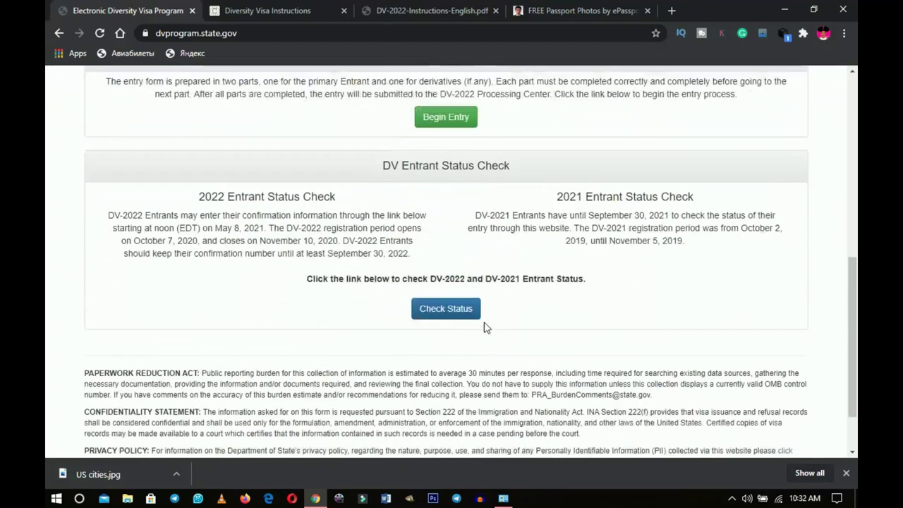
scroll(486, 326, up, 10)
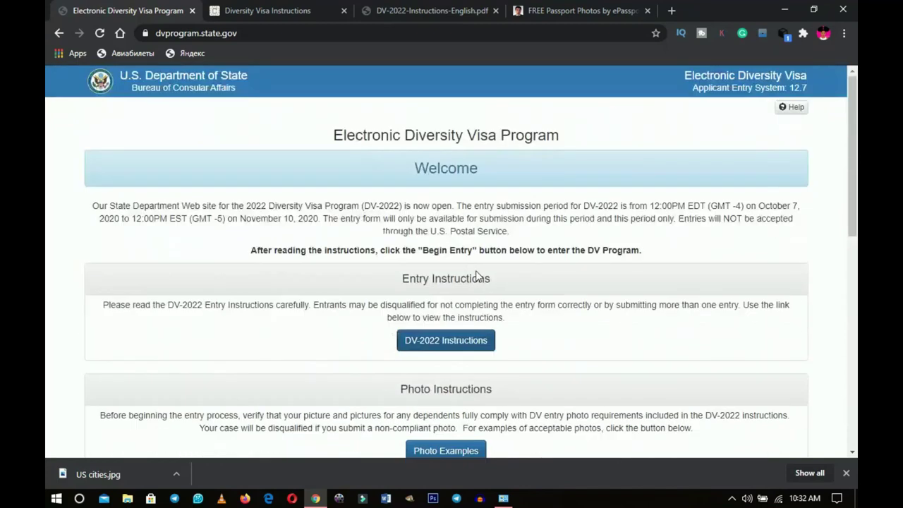
click(293, 14)
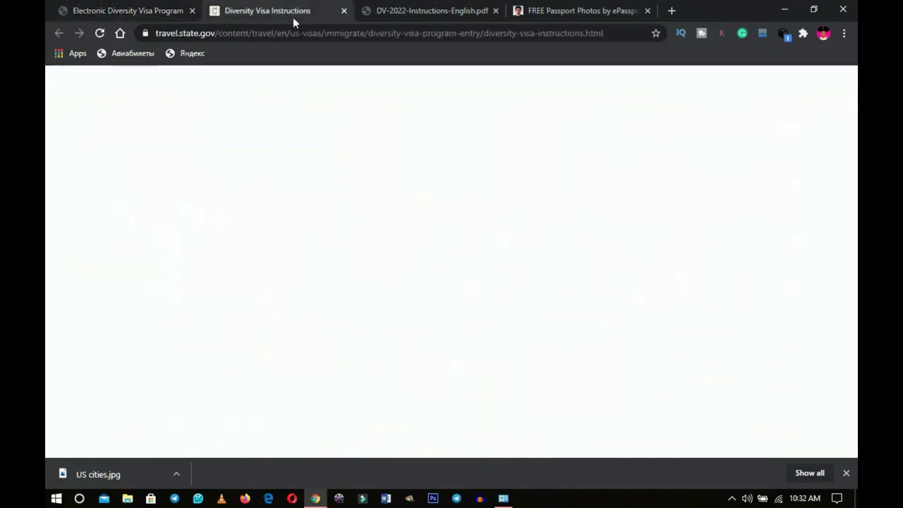
click(399, 10)
click(583, 12)
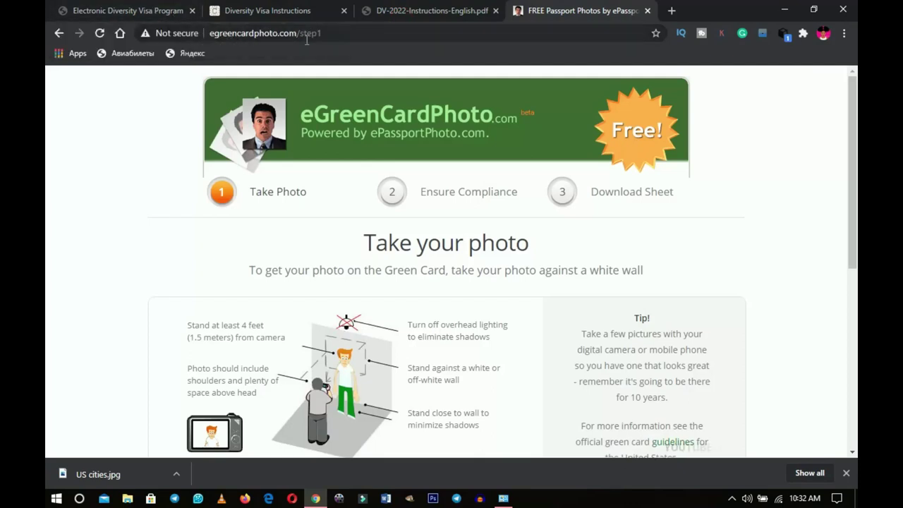
click(113, 11)
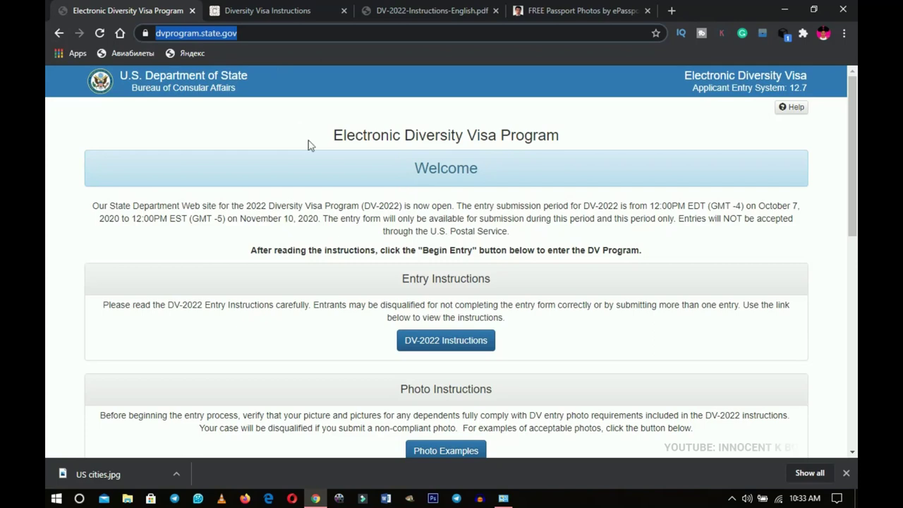
Scroll through the welcome page sections, then switch to the Diversity Visa Instructions tab.
scroll(371, 212, down, 5)
scroll(373, 213, up, 5)
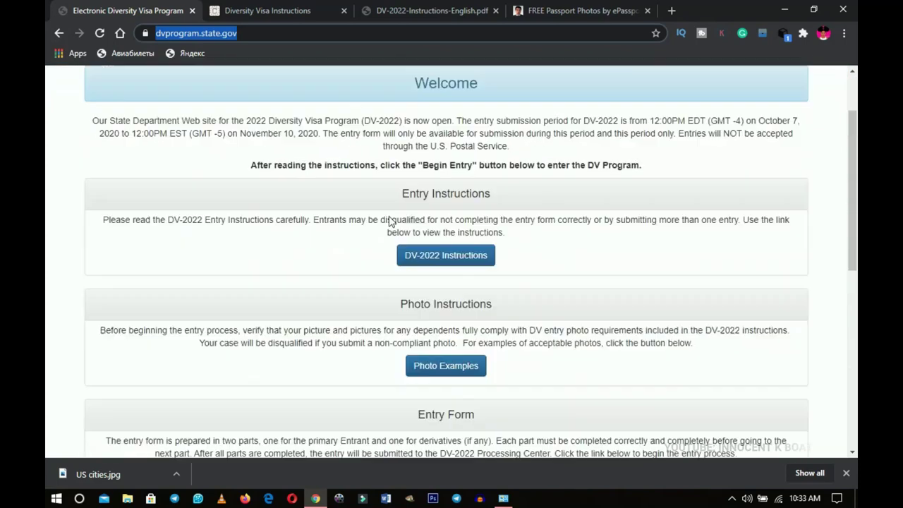
scroll(393, 221, down, 5)
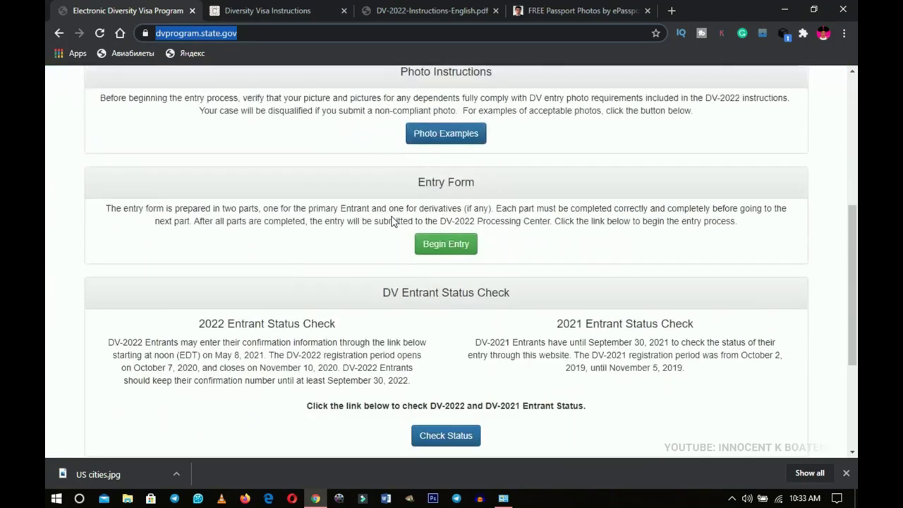
scroll(391, 219, up, 2)
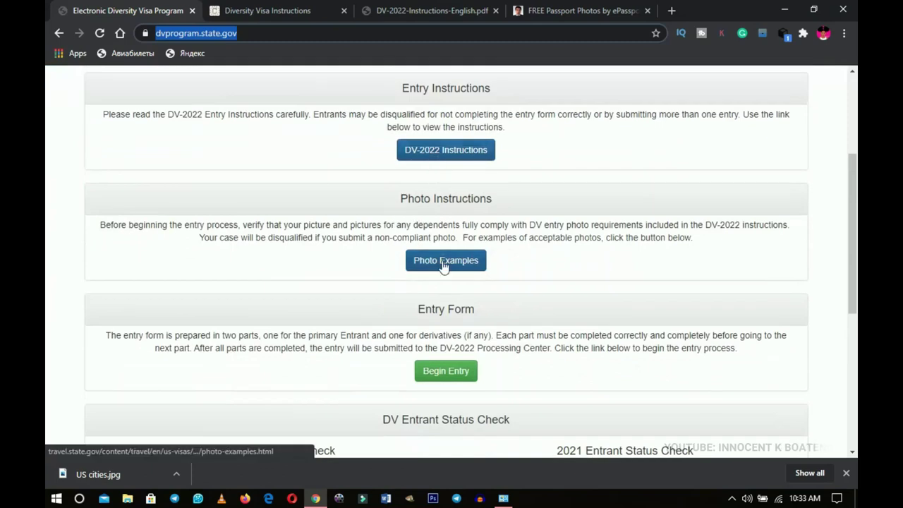
scroll(448, 263, down, 1)
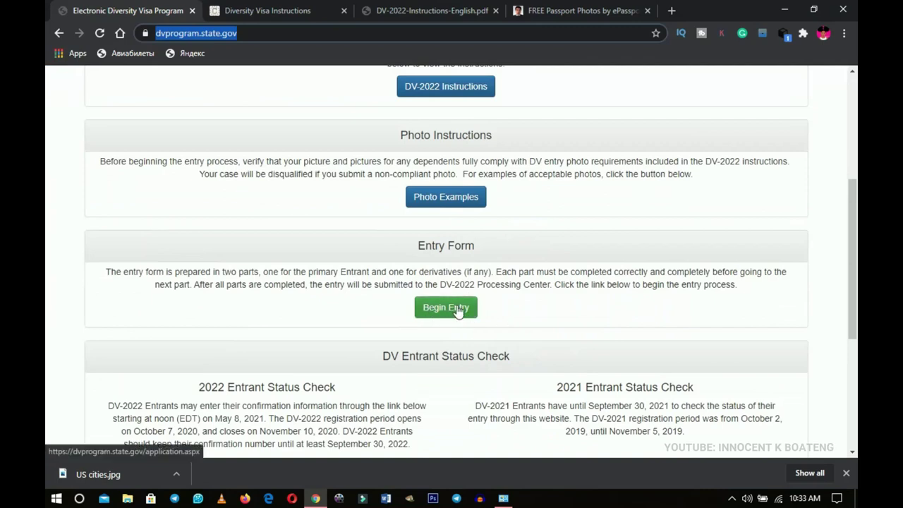
scroll(457, 310, down, 4)
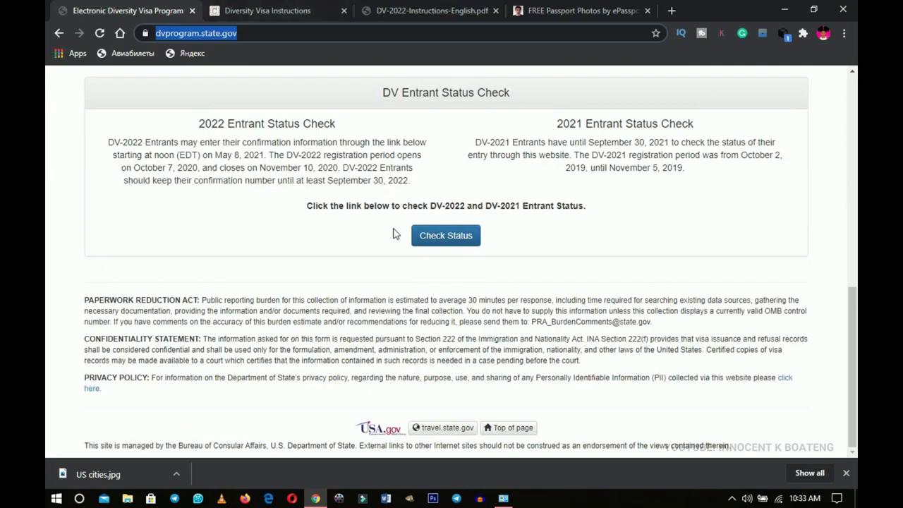
scroll(405, 236, up, 5)
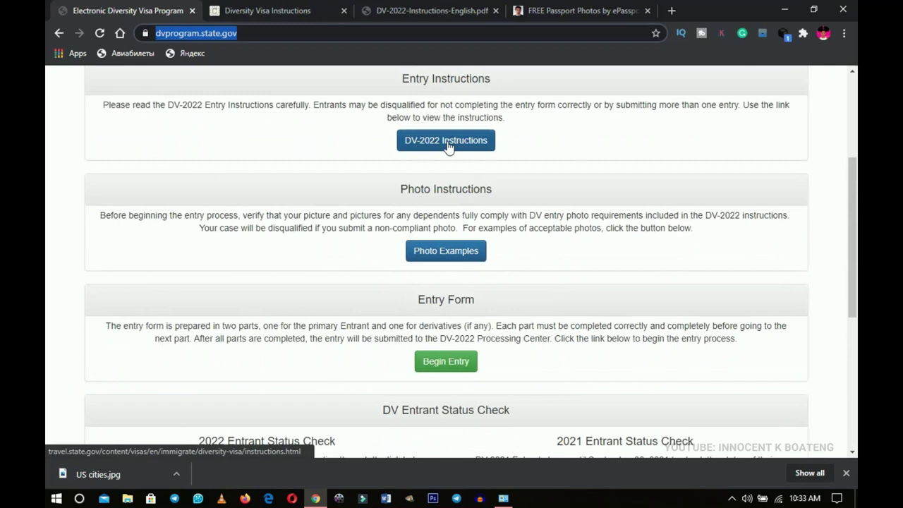
click(260, 14)
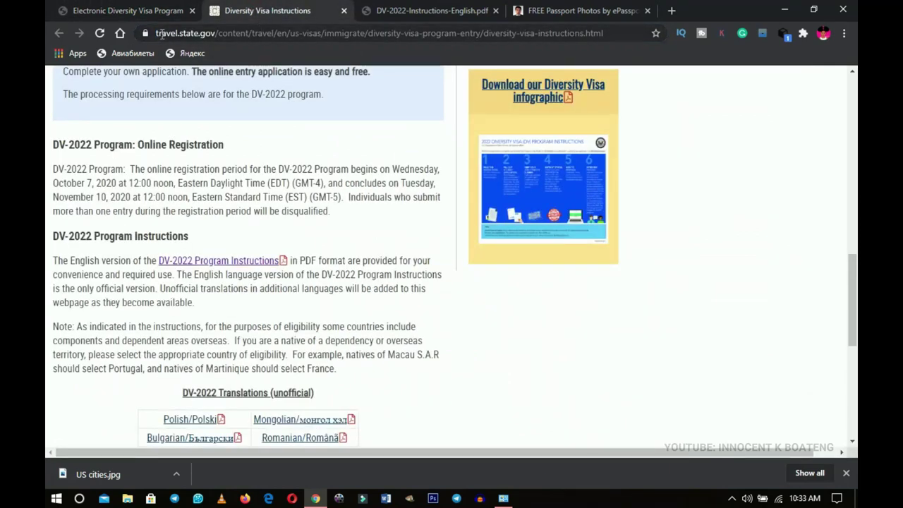
Skim the instructions page and bring up the DV-2022-Instructions-English.pdf overview.
scroll(226, 99, down, 1)
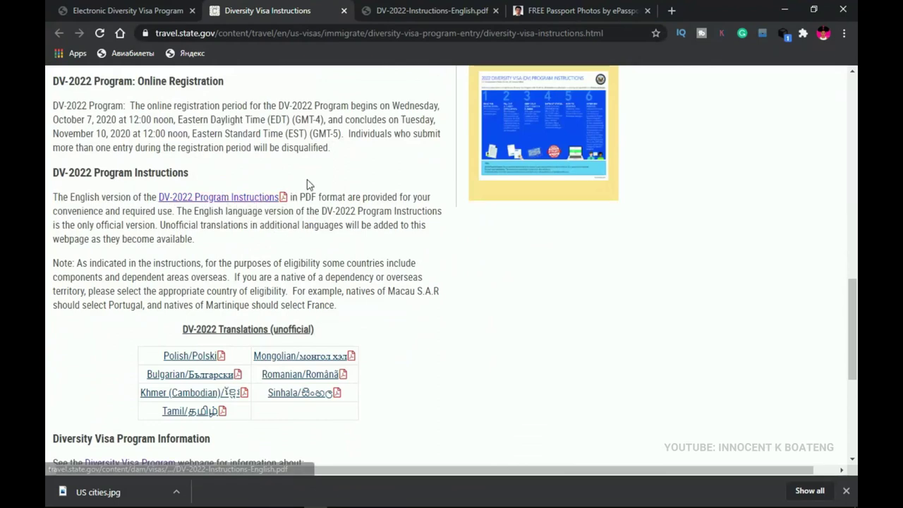
key(ctrl+Tab)
scroll(392, 180, down, 4)
scroll(397, 182, down, 2)
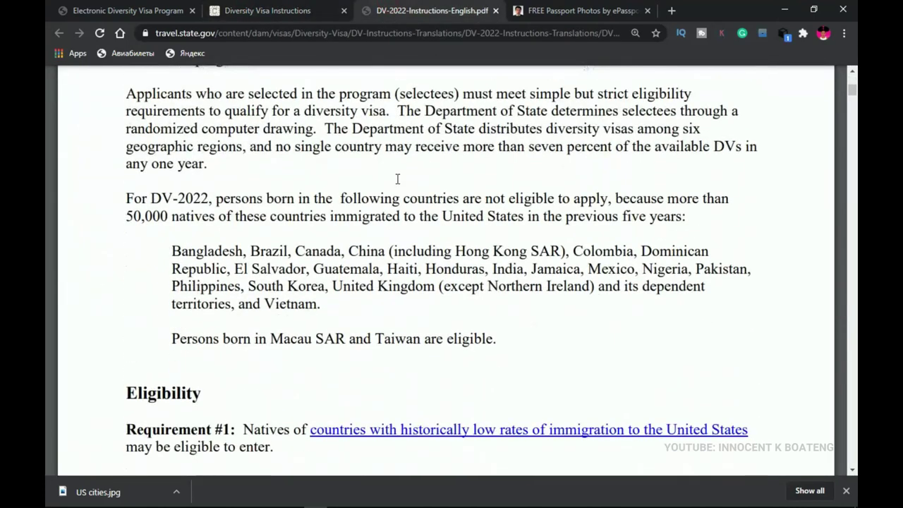
scroll(398, 179, down, 2)
Read the PDF's eligibility rules down to Requirement #2 on page 2, then move to the eGreenCardPhoto tab.
scroll(399, 174, up, 5)
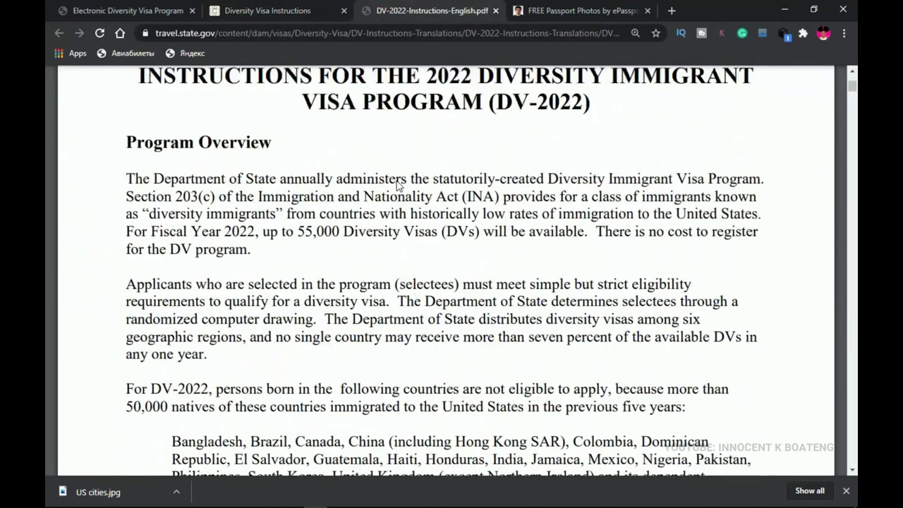
scroll(385, 184, up, 2)
scroll(381, 187, down, 4)
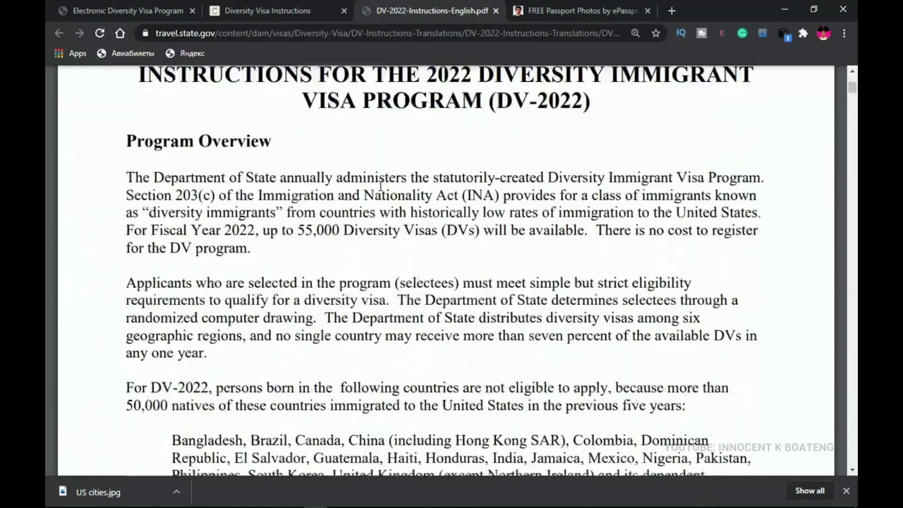
scroll(380, 187, down, 2)
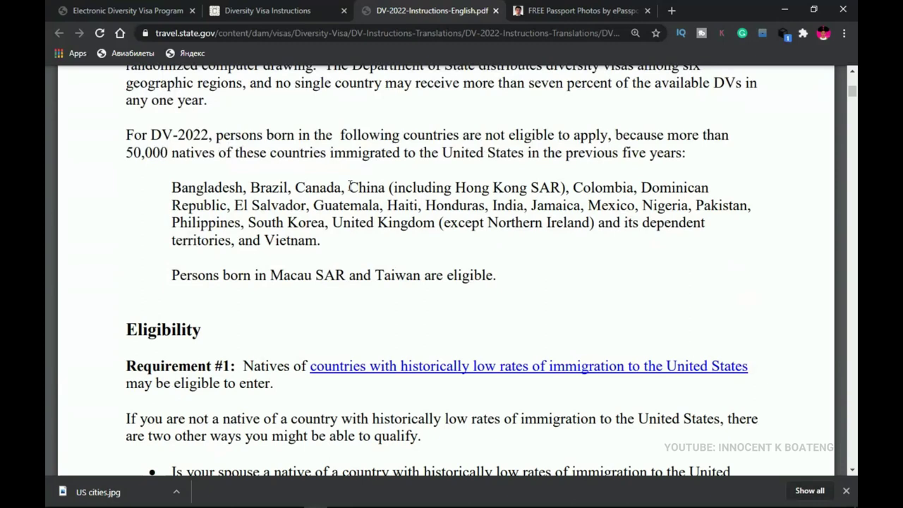
scroll(390, 149, down, 1)
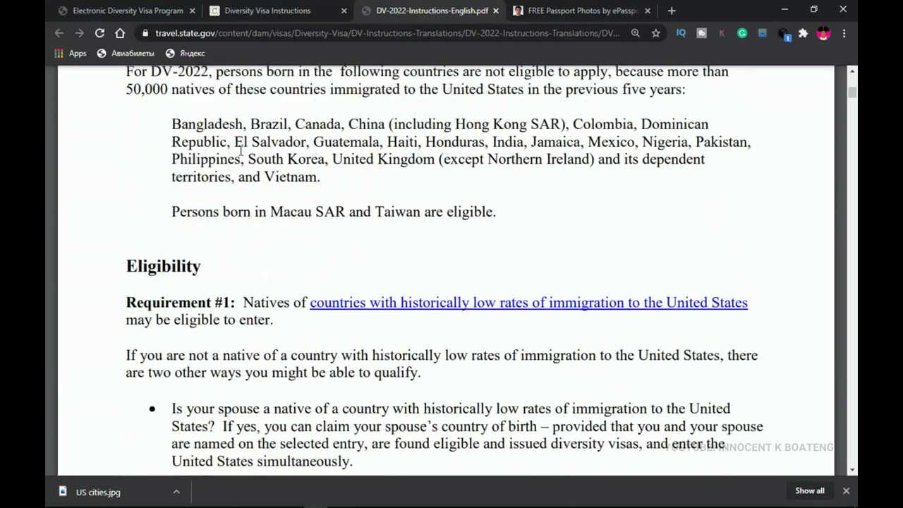
scroll(237, 162, down, 2)
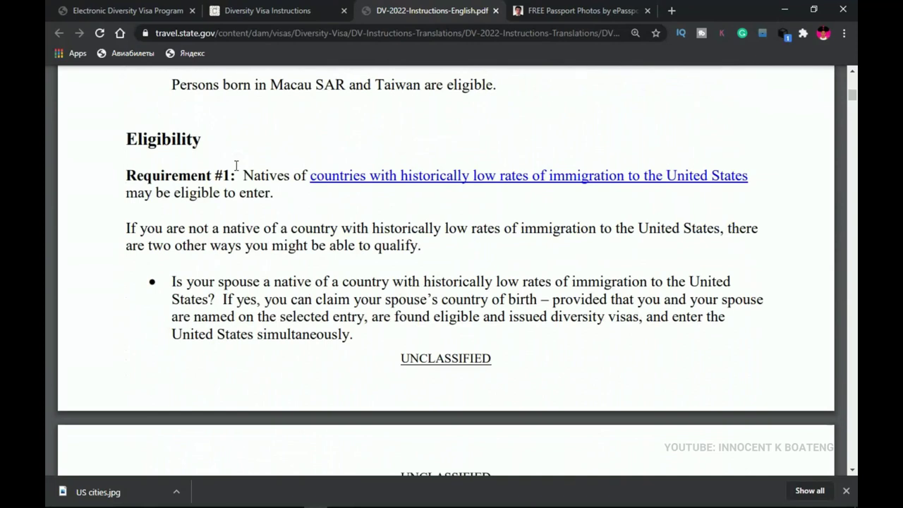
scroll(237, 164, down, 2)
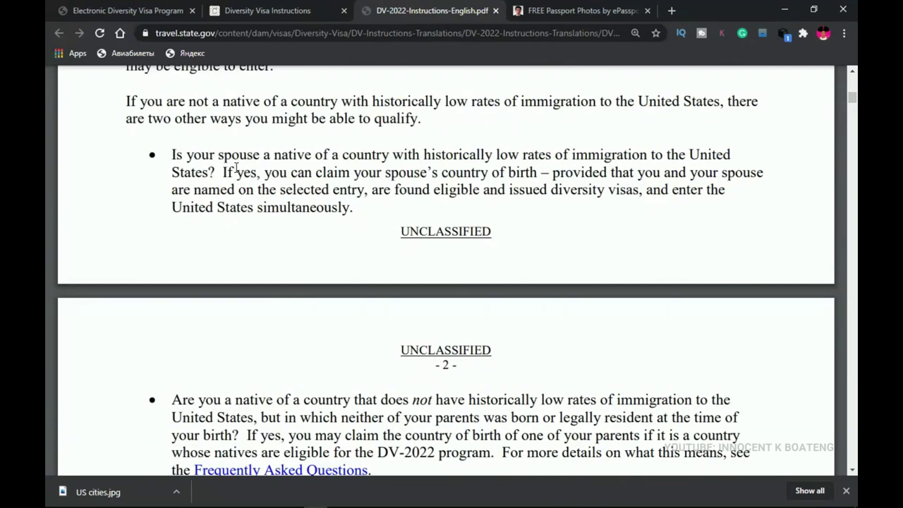
scroll(240, 177, down, 3)
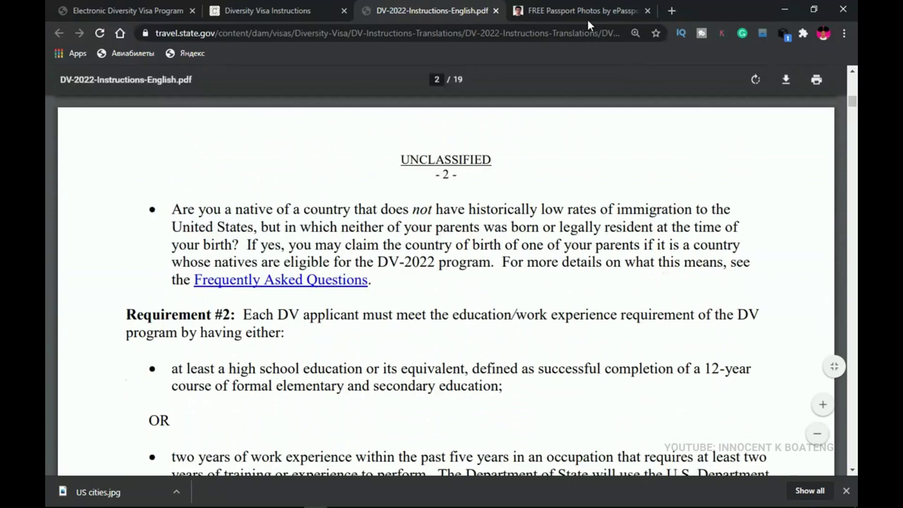
click(588, 20)
Check the eGreenCardPhoto site's web address and page contents.
click(349, 34)
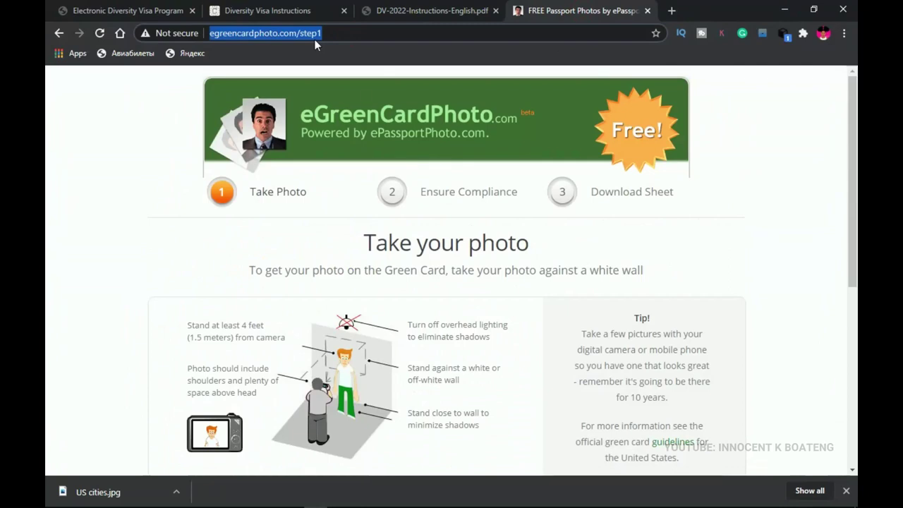
scroll(363, 207, down, 1)
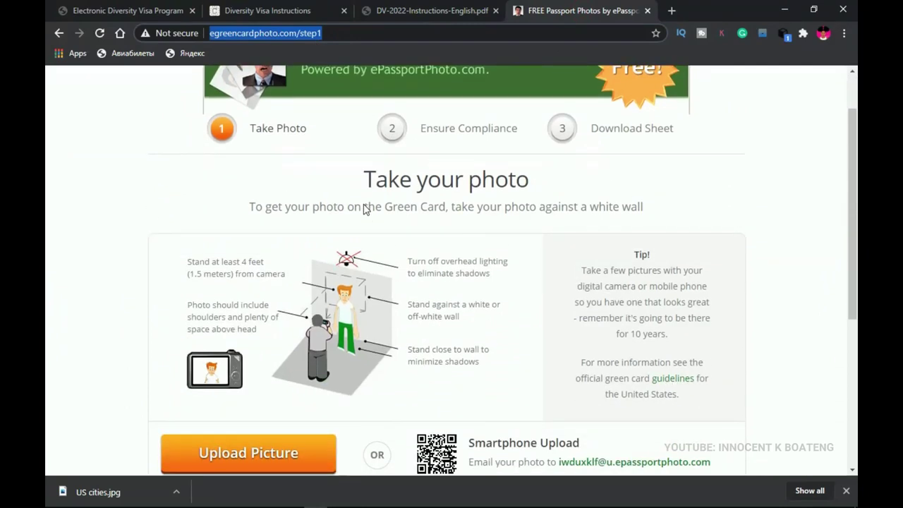
click(127, 11)
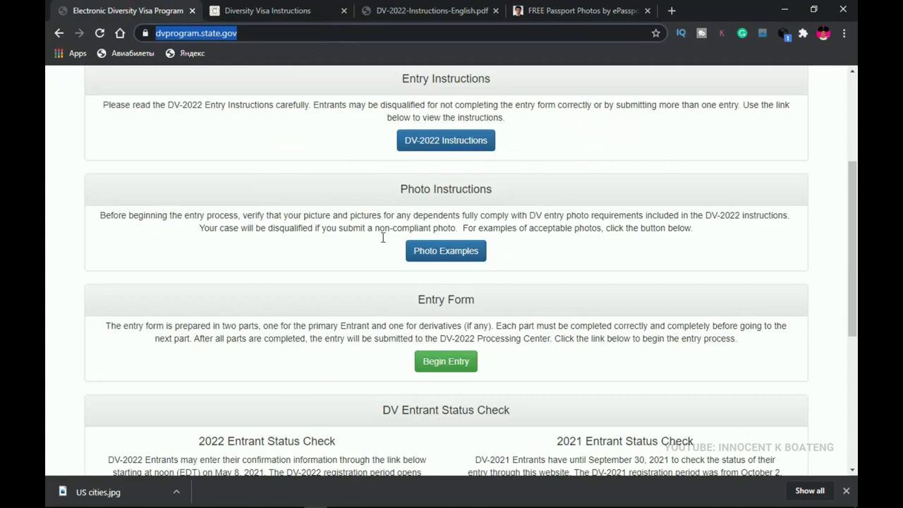
click(584, 10)
scroll(322, 221, down, 2)
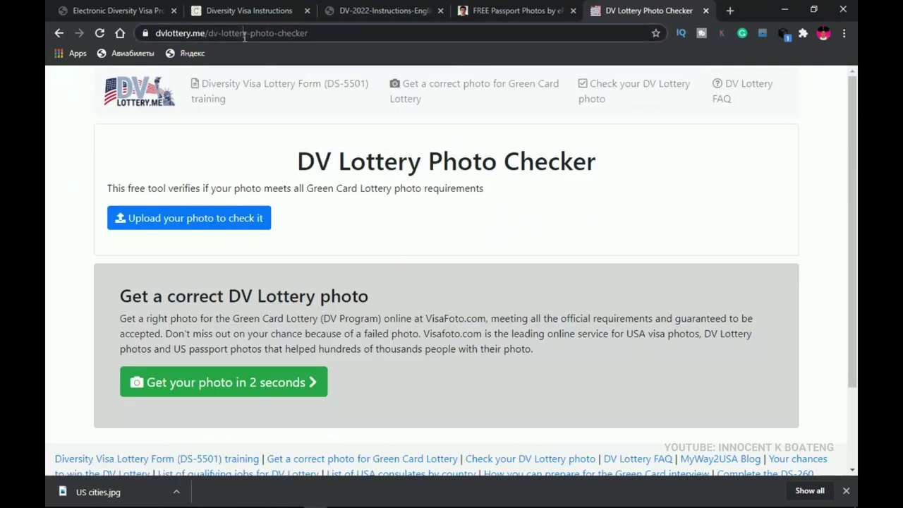
Open the DV Lottery Photo Checker, compare it with the green card photo site, then return to the DV page.
click(354, 36)
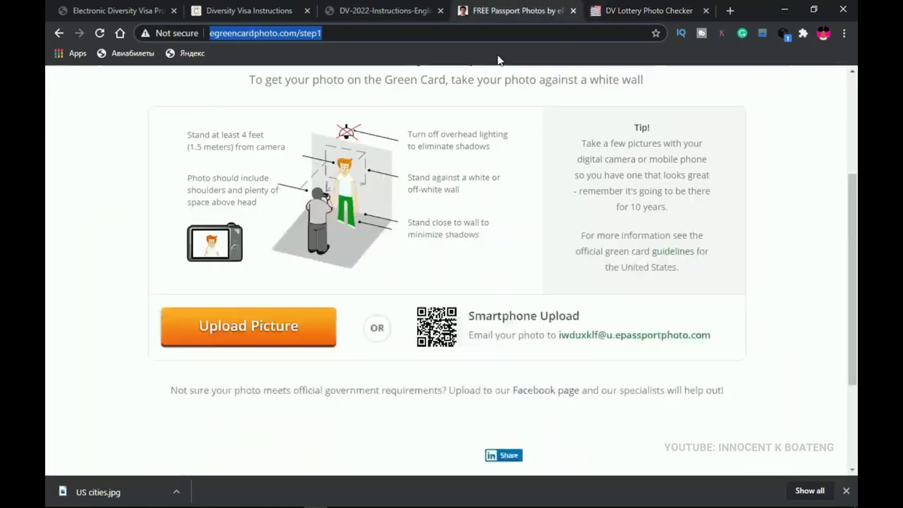
click(518, 9)
click(629, 10)
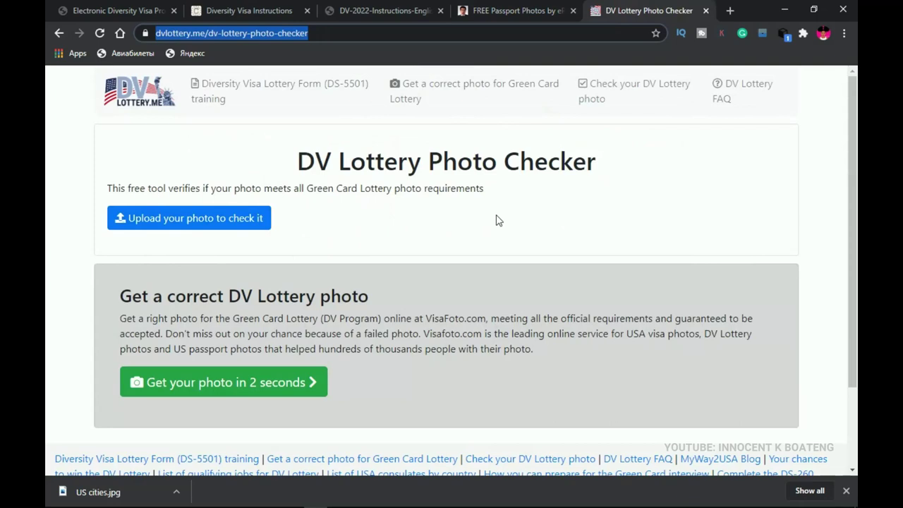
click(556, 10)
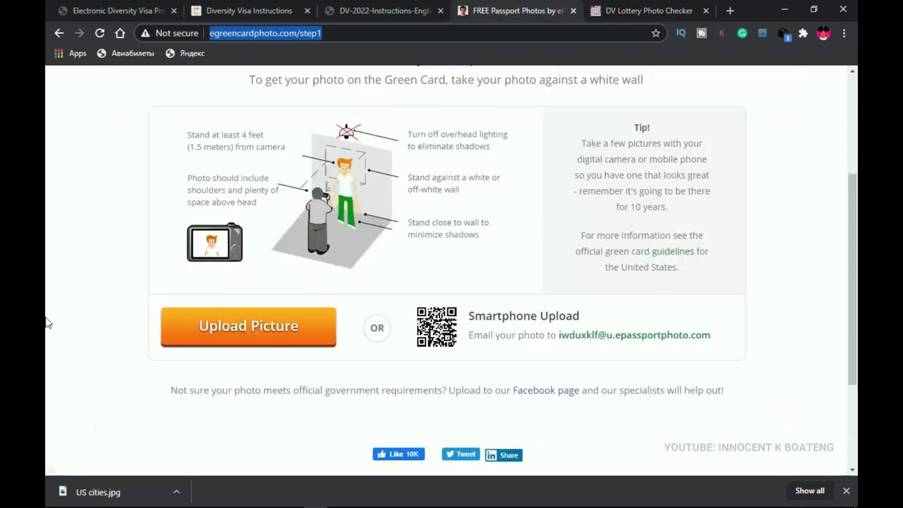
click(686, 8)
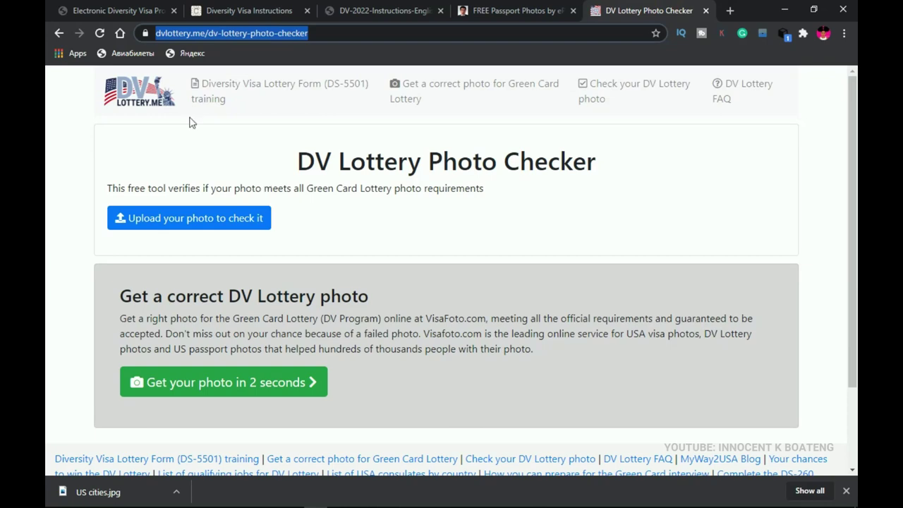
click(98, 11)
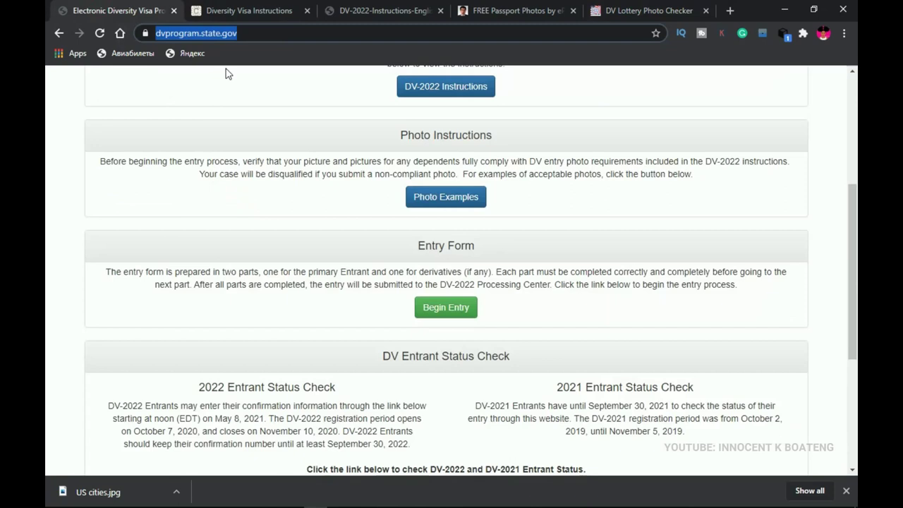
Begin a new DV-2022 entry and submit the captcha authentication code.
scroll(430, 250, down, 1)
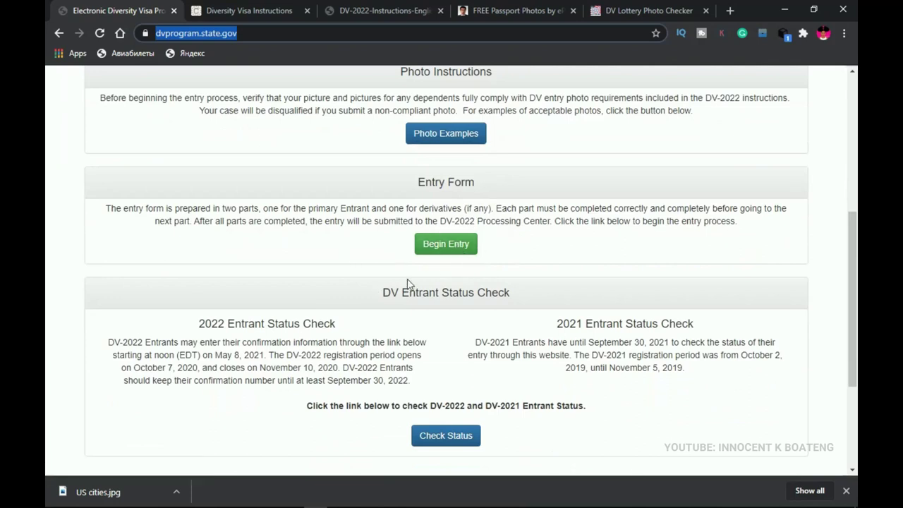
click(458, 247)
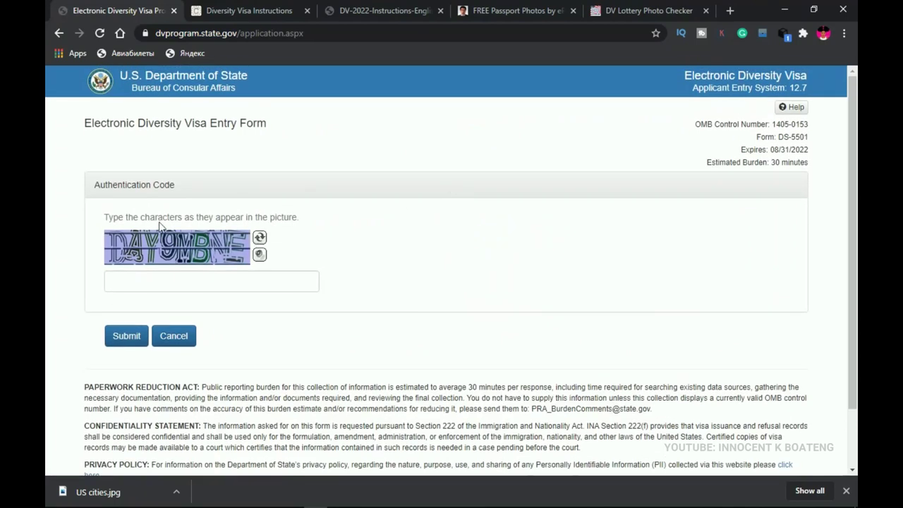
scroll(168, 185, down, 1)
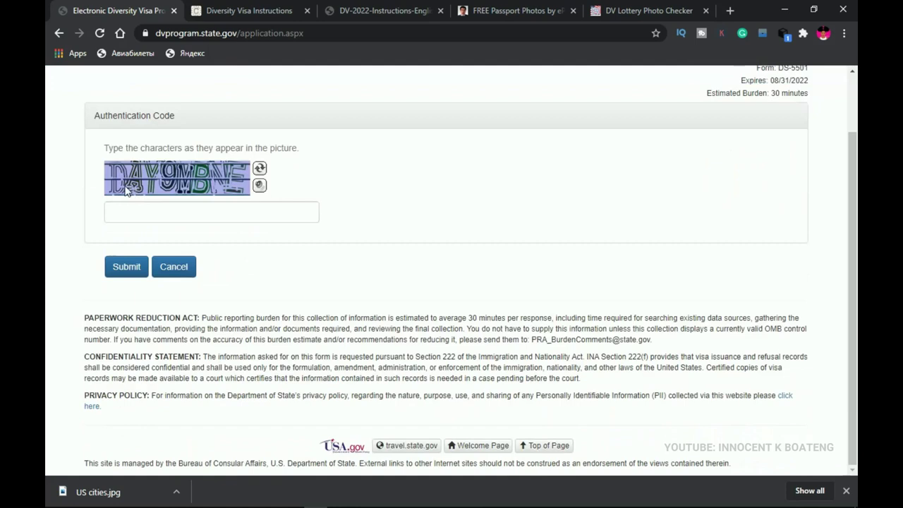
click(163, 209)
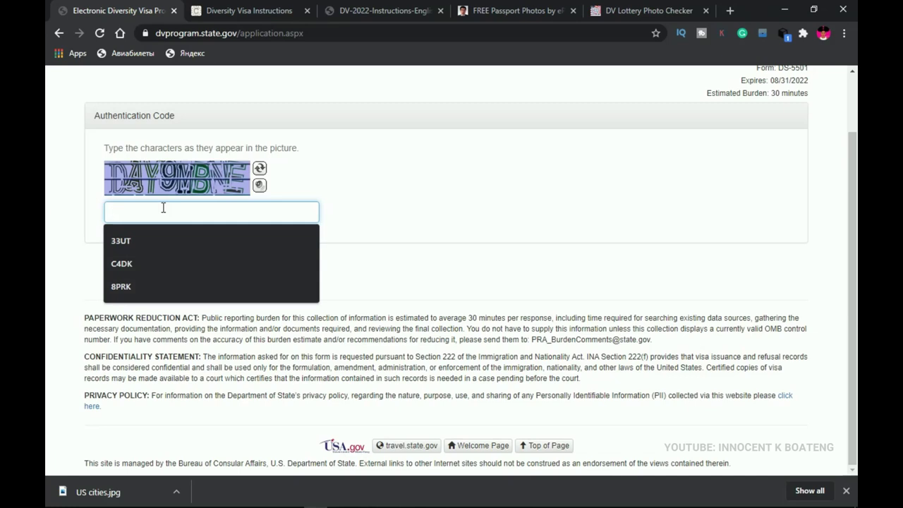
text(DAY)
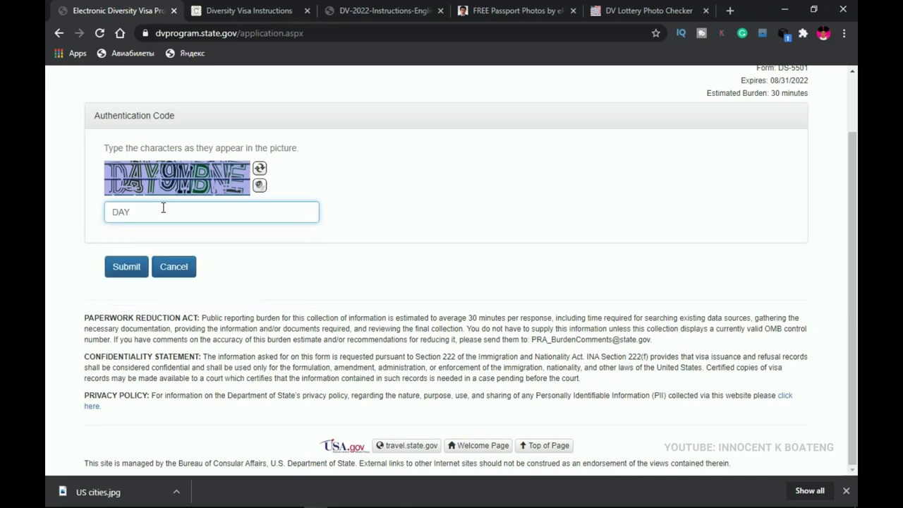
text(9MBNE)
click(133, 270)
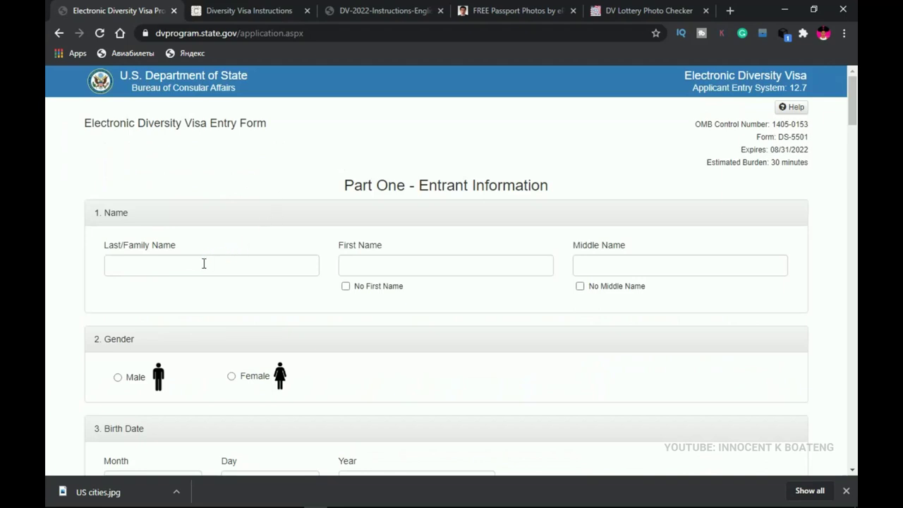
Scroll the empty Part One form and place the cursor in the Last/Family Name field.
scroll(233, 227, down, 1)
scroll(238, 219, up, 1)
scroll(294, 212, down, 2)
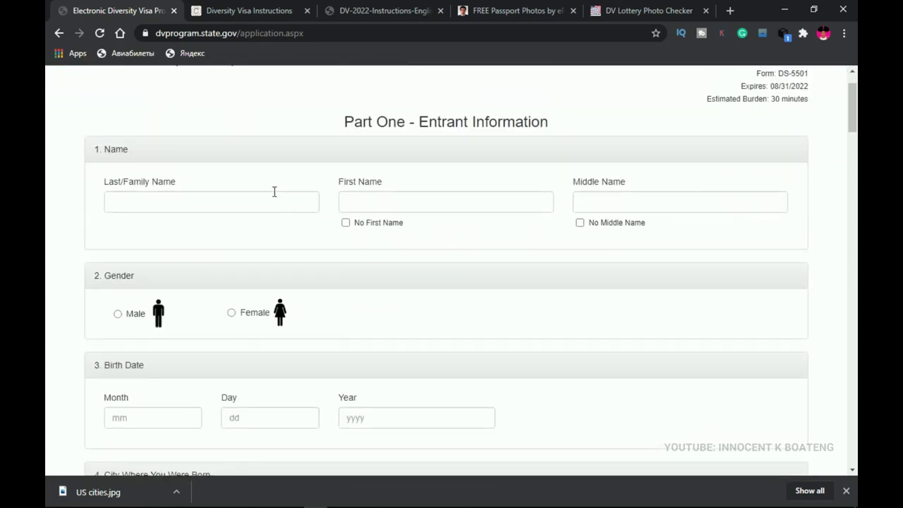
scroll(275, 191, up, 2)
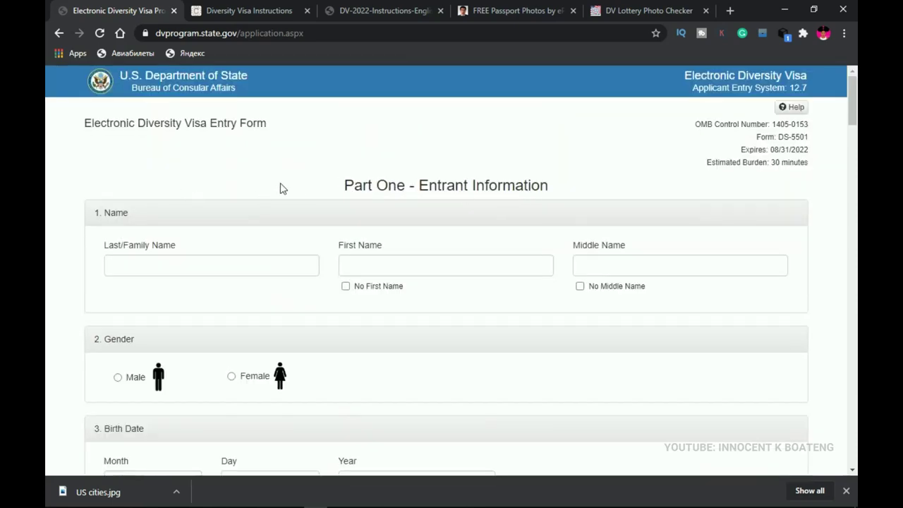
scroll(250, 187, down, 2)
click(234, 197)
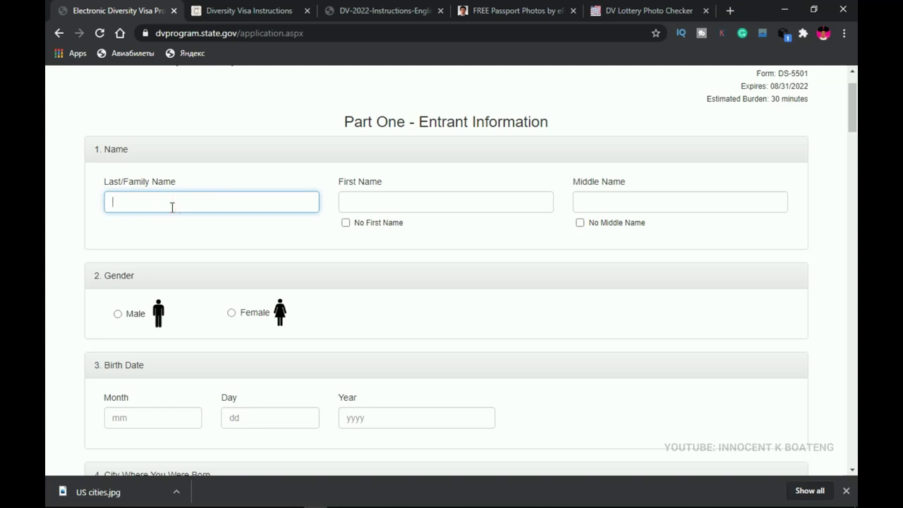
Enter the entrant's last name and first name.
click(417, 202)
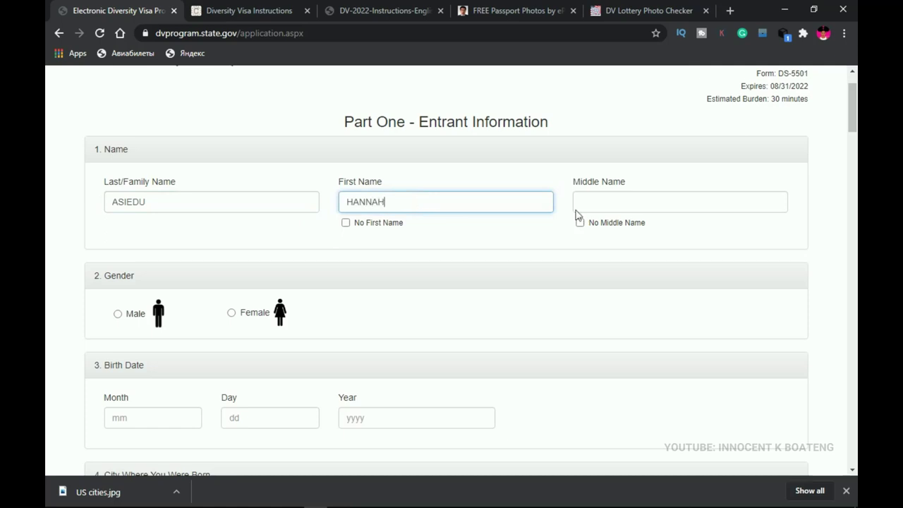
scroll(621, 220, down, 1)
scroll(607, 218, up, 1)
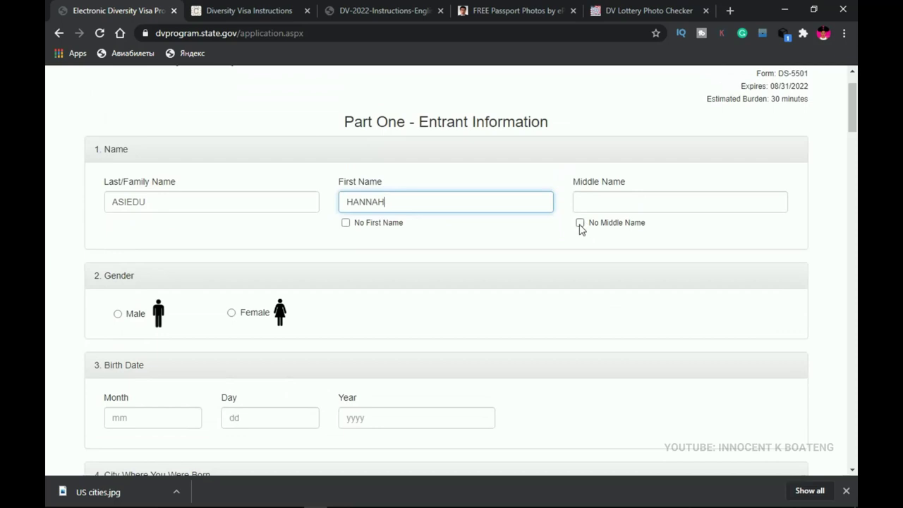
Tick No Middle Name and select Female as the gender.
click(580, 225)
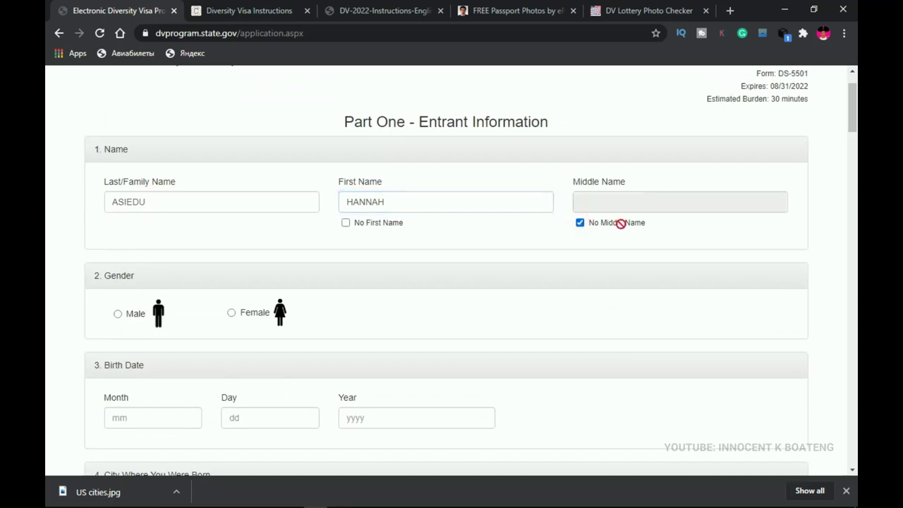
scroll(244, 216, down, 2)
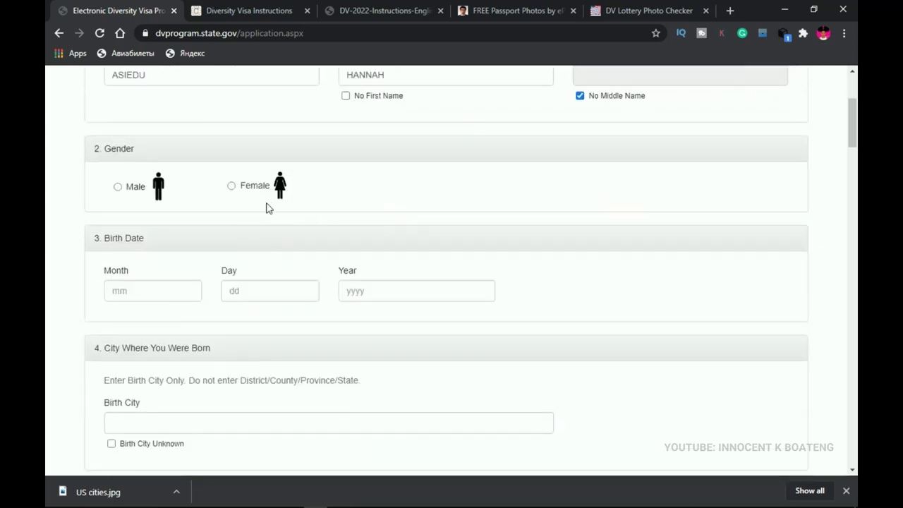
click(232, 187)
scroll(299, 138, down, 1)
scroll(299, 138, down, 2)
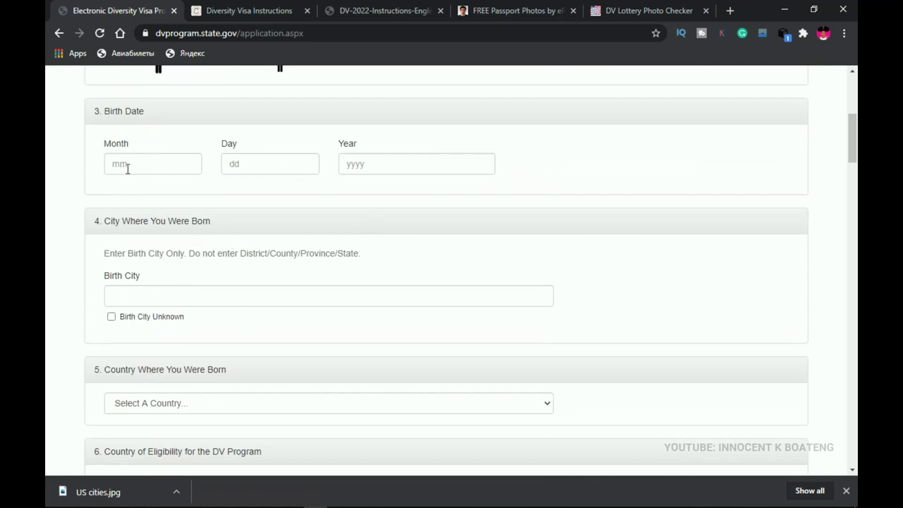
click(127, 168)
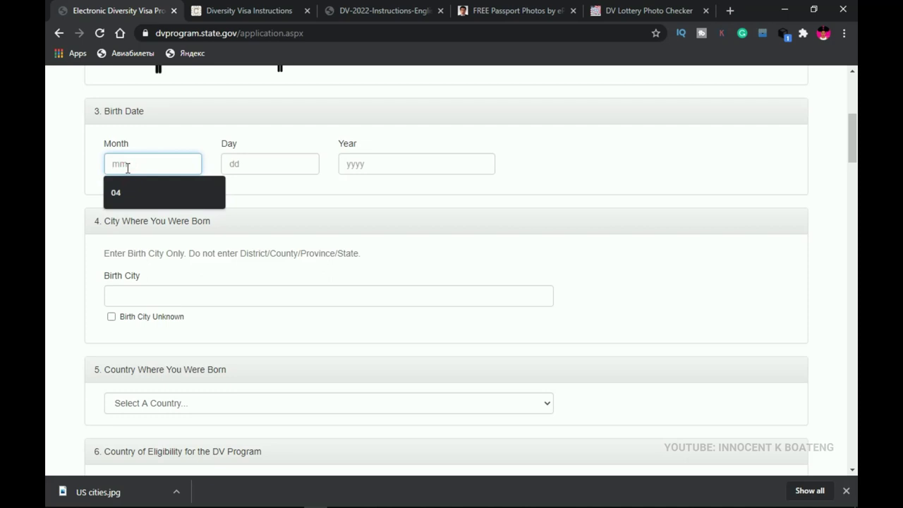
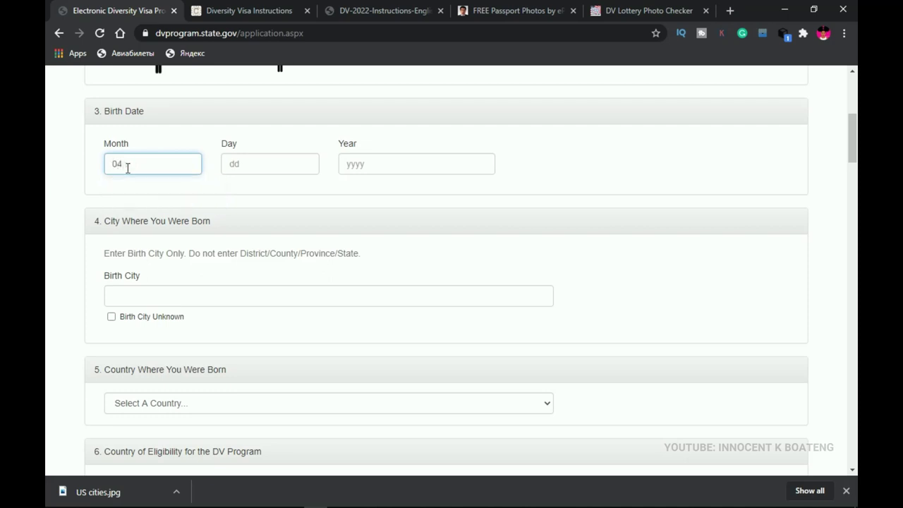
click(268, 167)
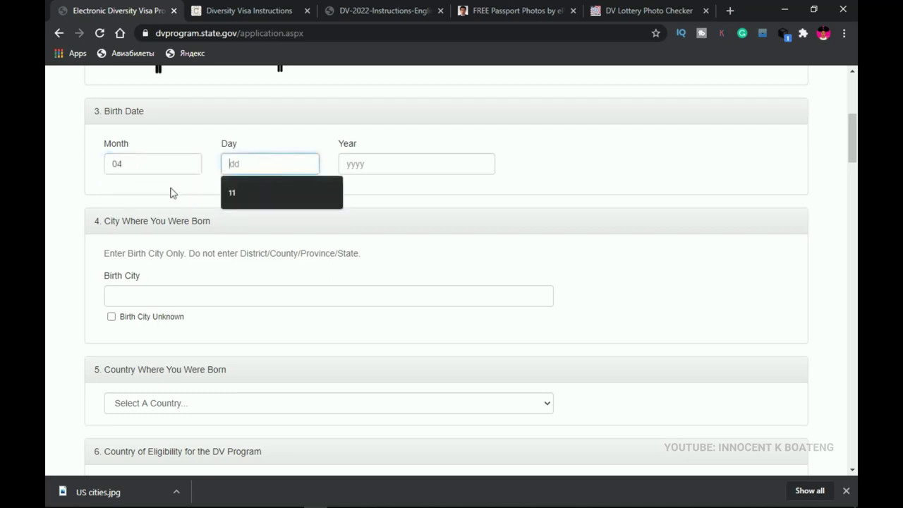
key(shift+Tab)
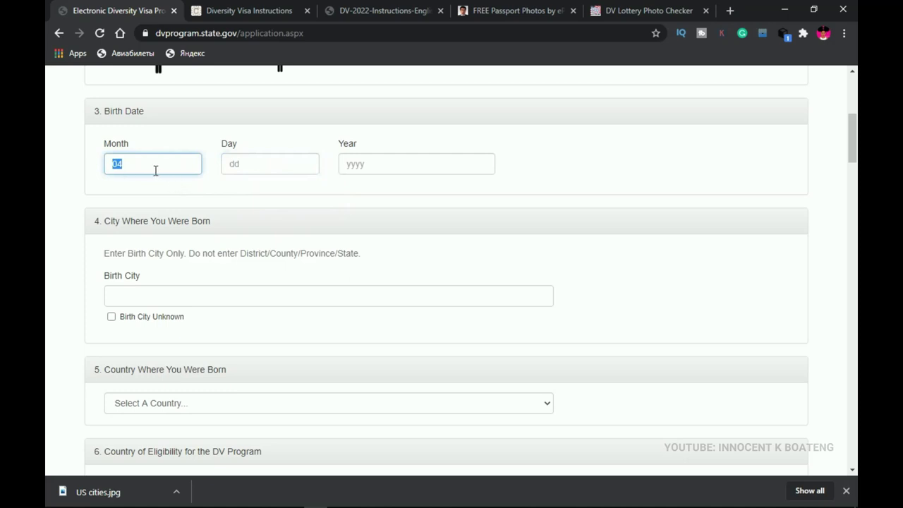
text(05)
click(250, 163)
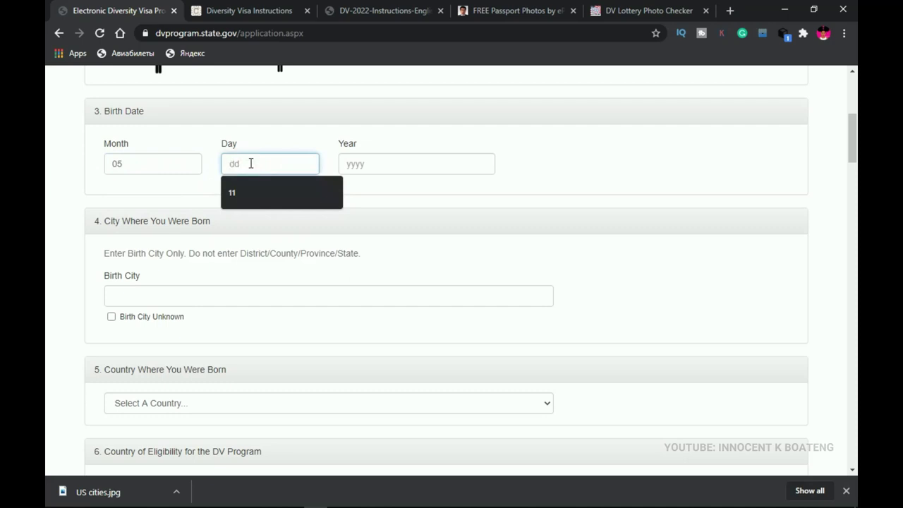
key(Escape)
text(25)
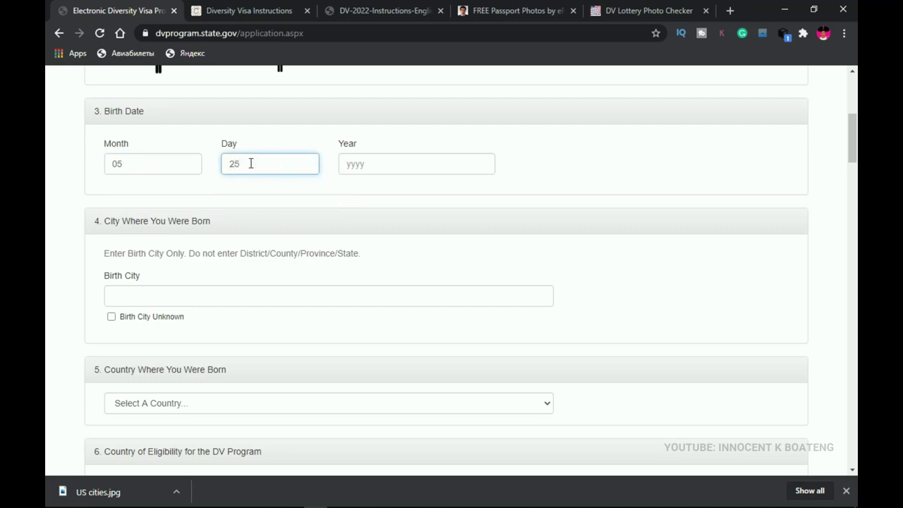
click(365, 171)
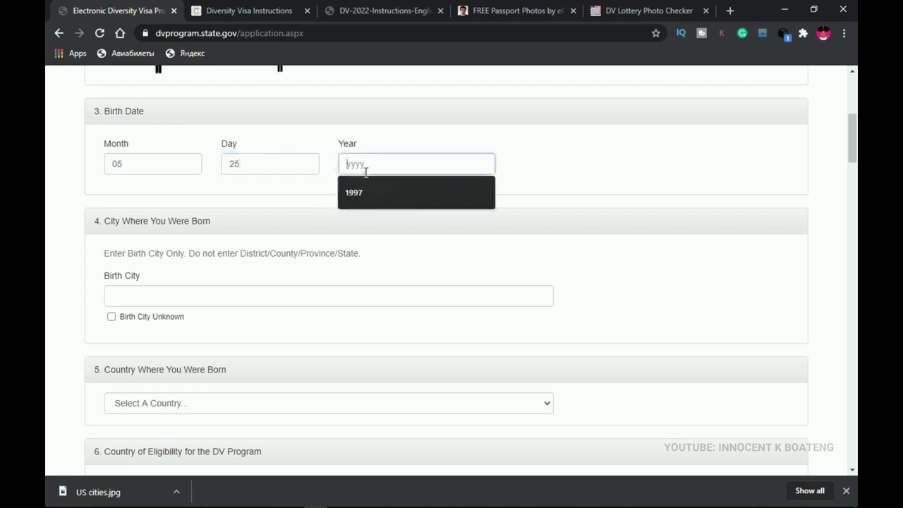
text(1996)
double_click(162, 172)
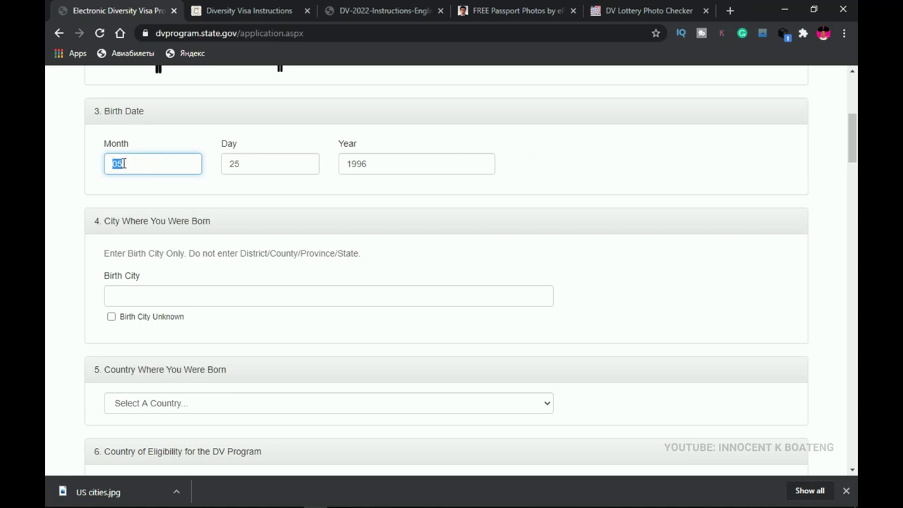
scroll(141, 170, down, 1)
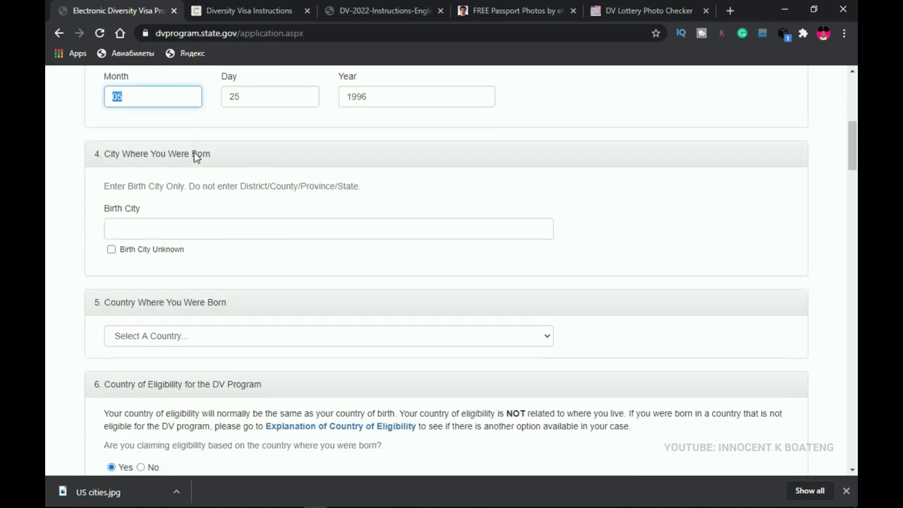
Type KUMASI into the Birth City field, dismissing the autofill suggestion.
click(205, 156)
scroll(187, 160, down, 1)
click(160, 168)
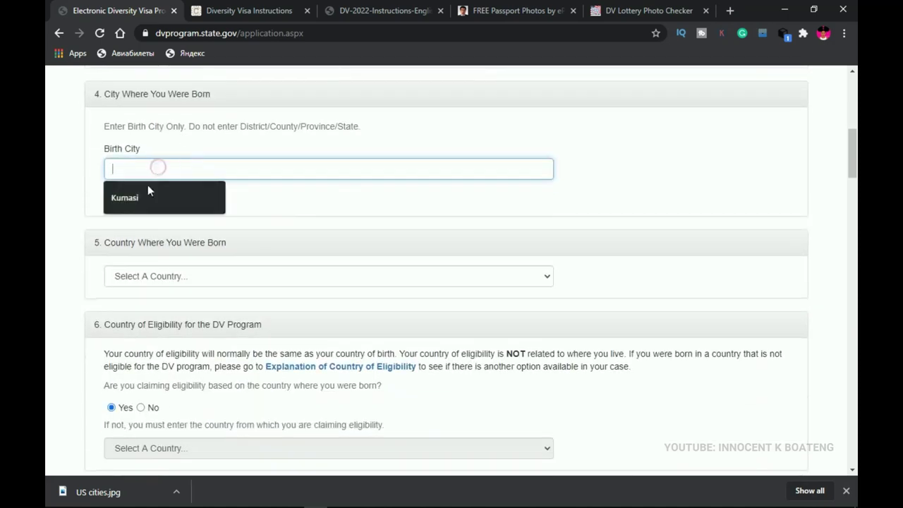
click(132, 167)
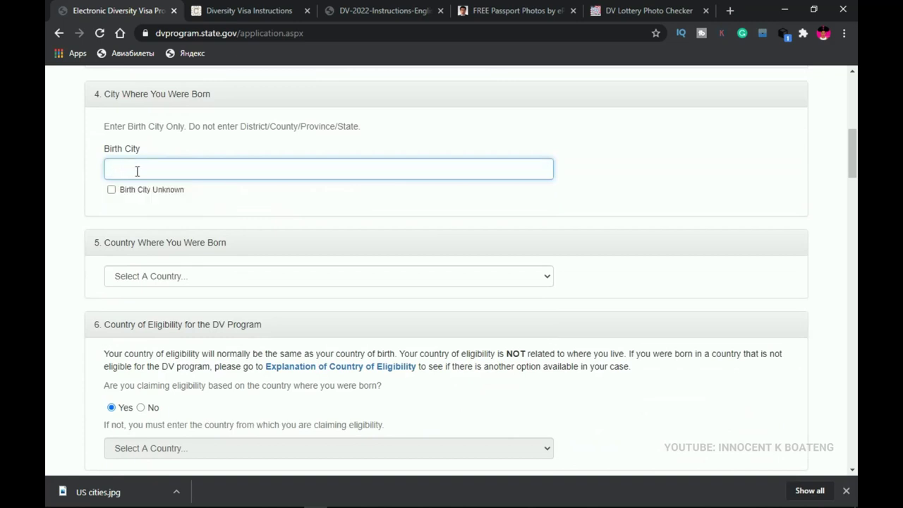
text(K)
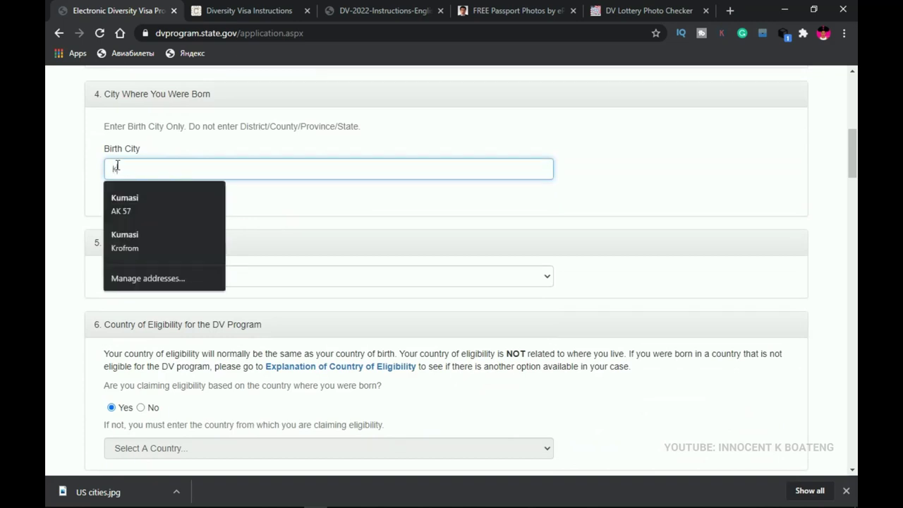
text(UMASI)
click(267, 205)
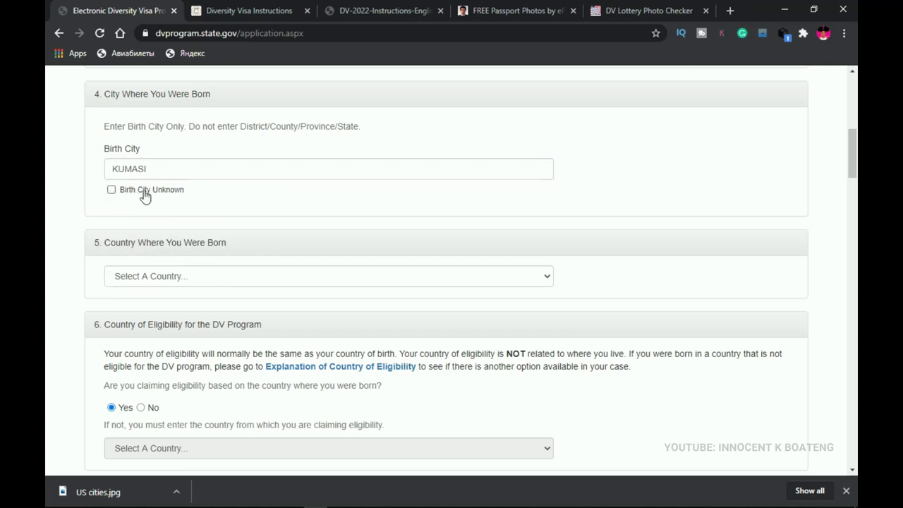
scroll(188, 202, down, 4)
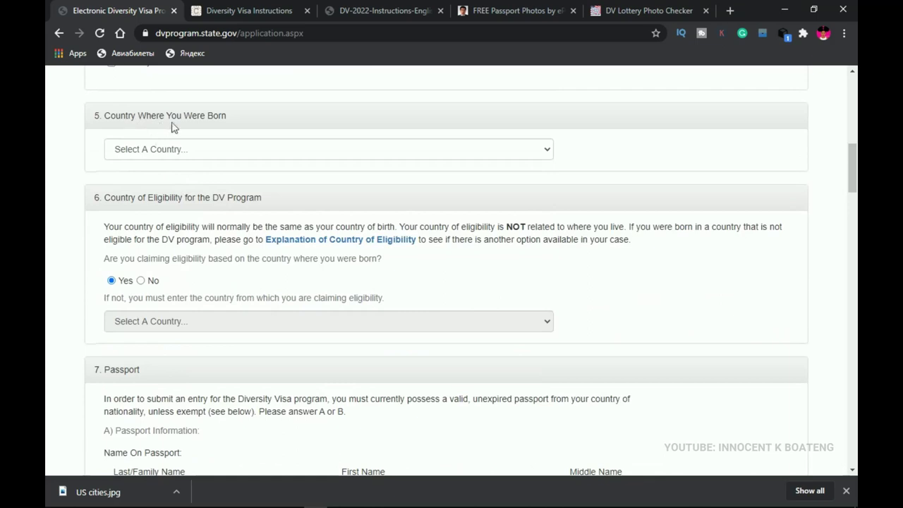
Choose Ghana in the Country Where You Were Born list by typing 'gh'.
click(208, 150)
scroll(212, 172, up, 1)
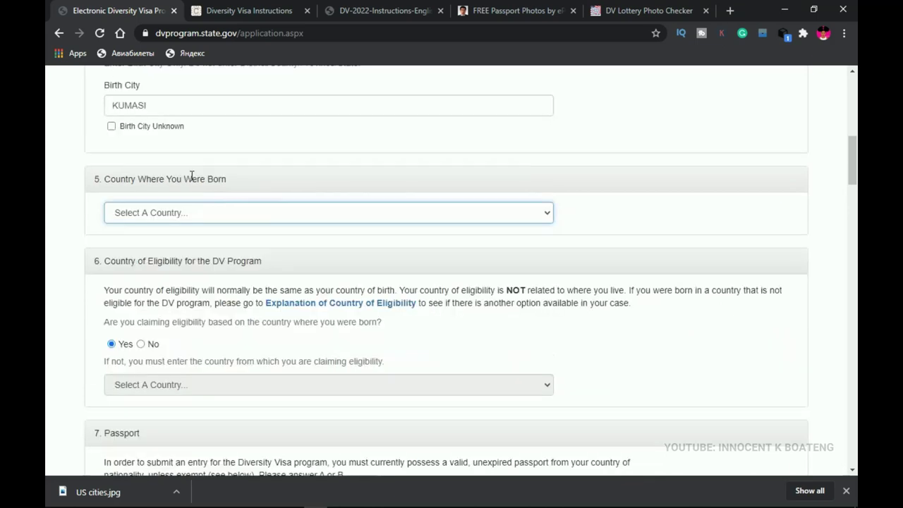
scroll(208, 179, down, 1)
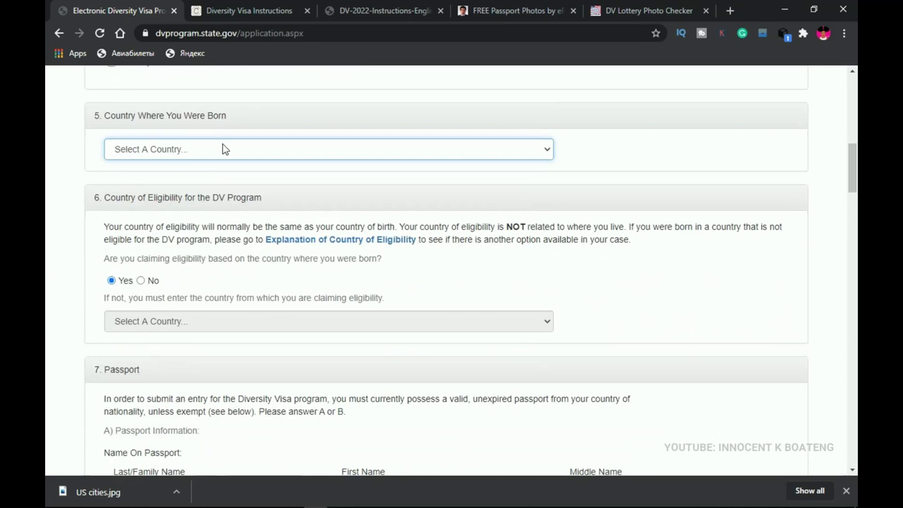
click(224, 149)
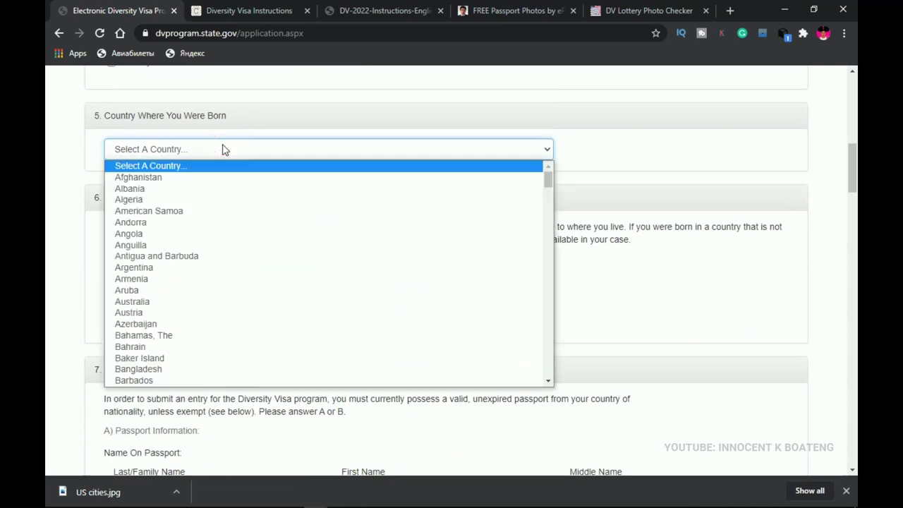
text(gh)
click(223, 149)
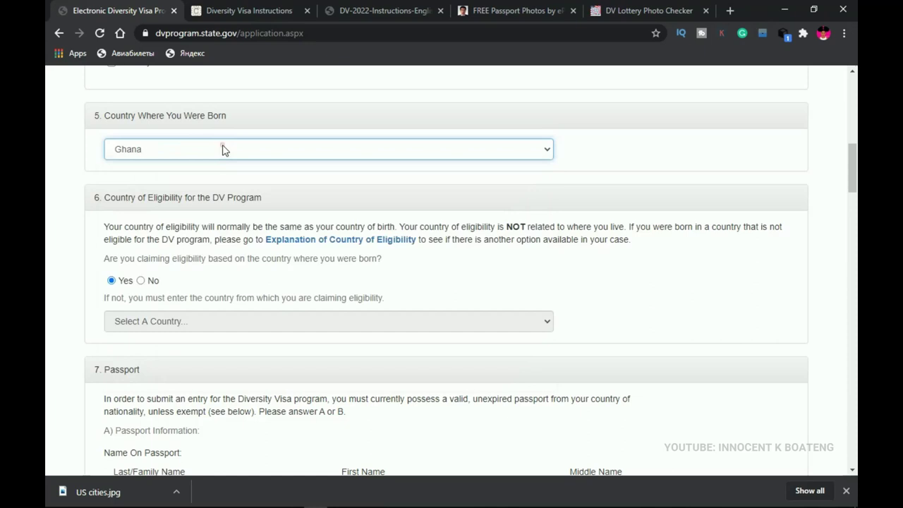
scroll(210, 157, down, 1)
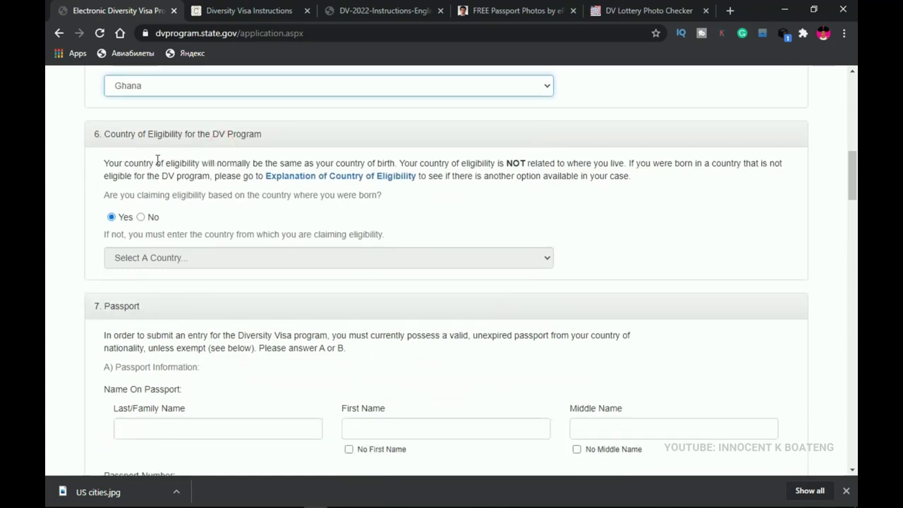
Highlight the section 6 eligibility sentence, then show the PDF's Eligibility section at Requirement #1.
click(106, 165)
drag(106, 165, 398, 160)
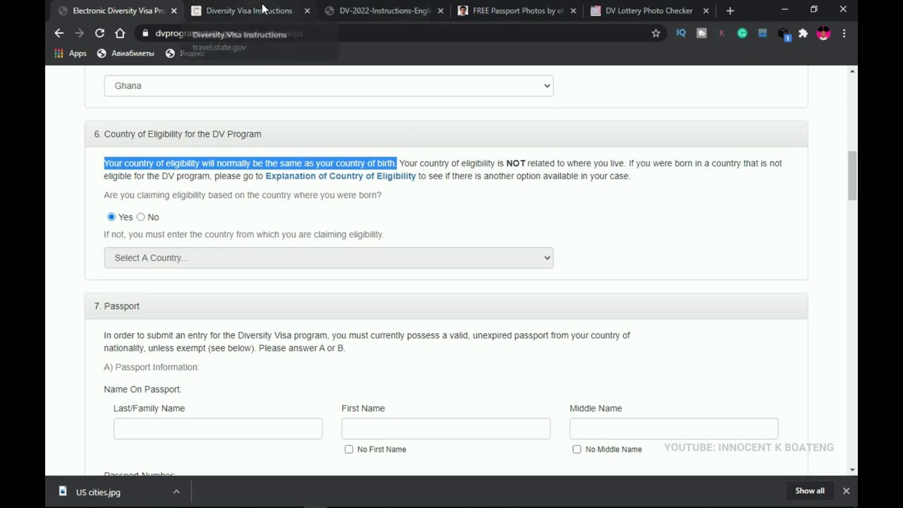
click(363, 11)
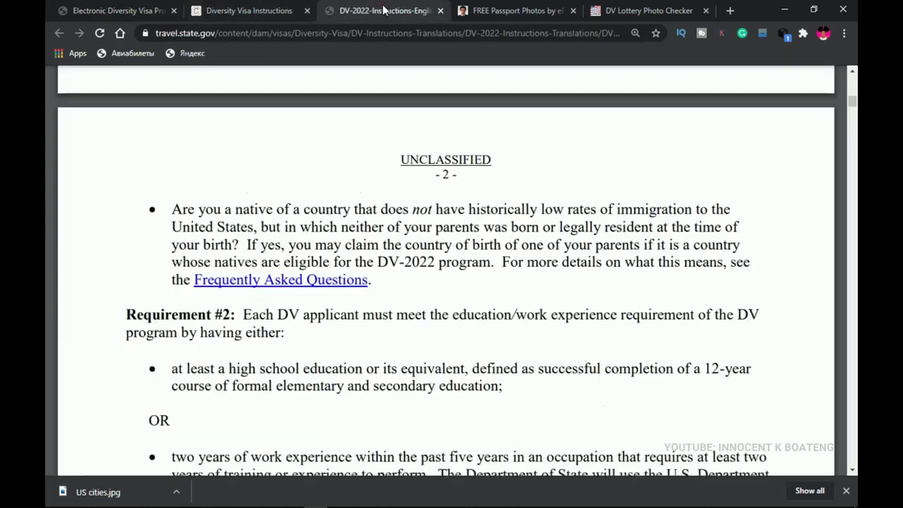
scroll(364, 228, down, 3)
scroll(334, 226, up, 7)
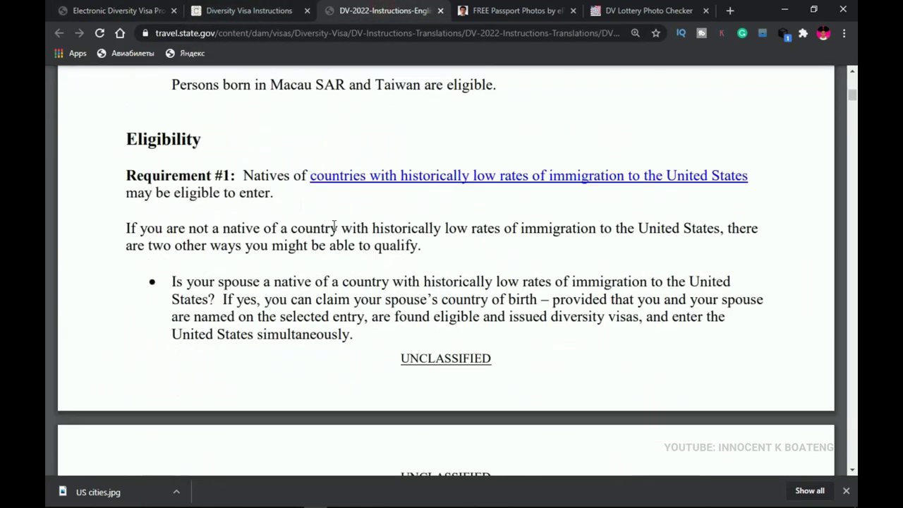
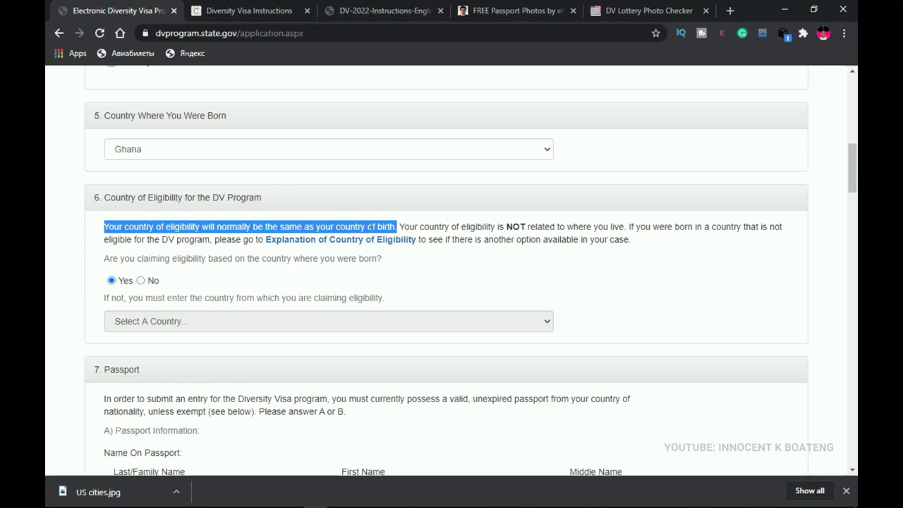
click(199, 255)
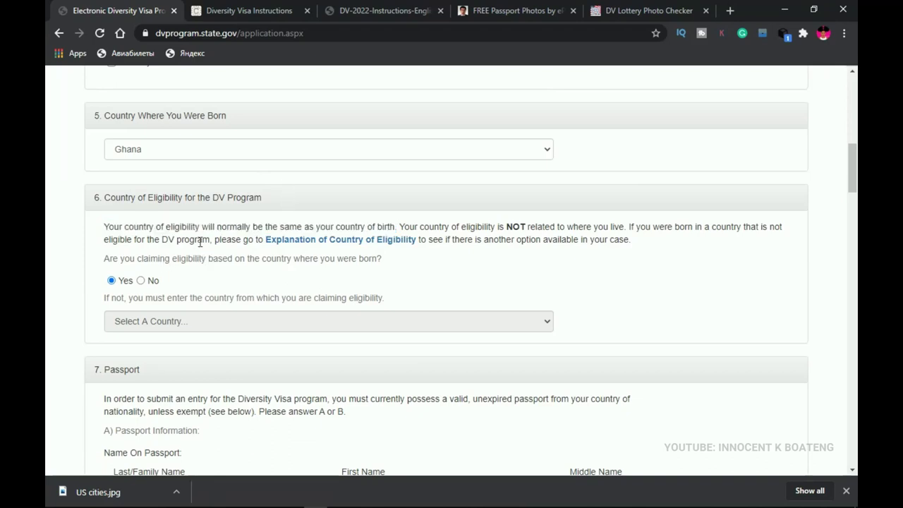
drag(399, 227, 621, 227)
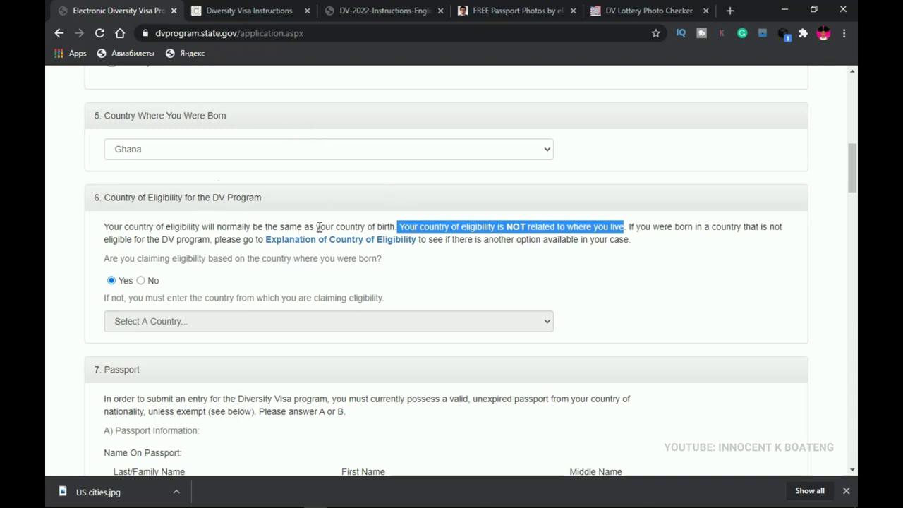
drag(317, 228, 396, 226)
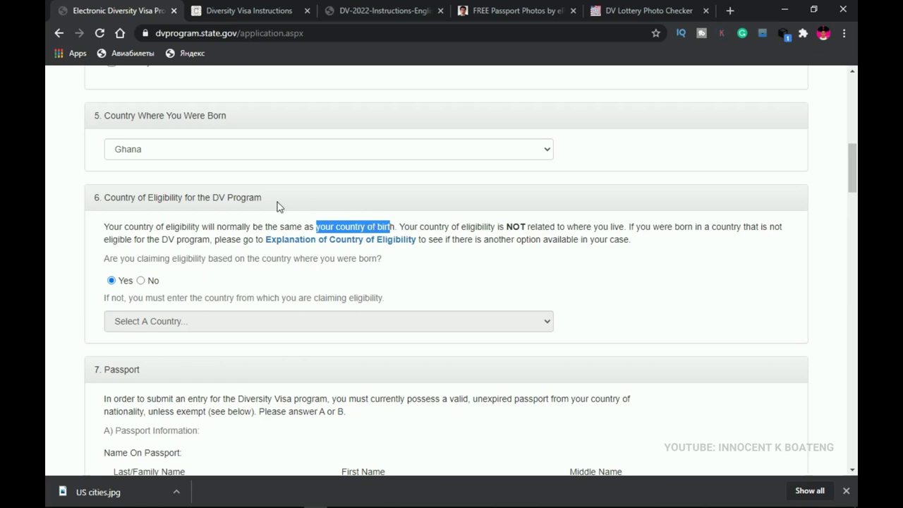
scroll(211, 201, down, 1)
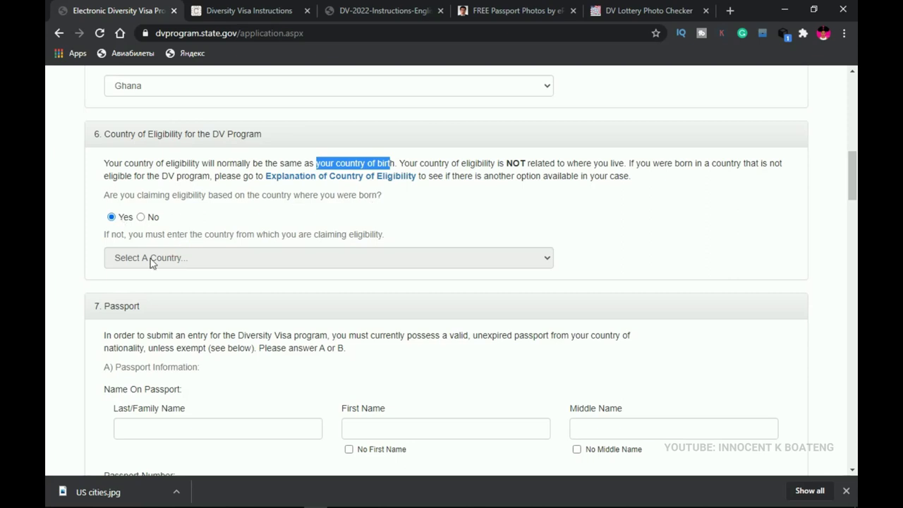
Scroll the entry form down past section 6 to section 7, Passport.
scroll(146, 125, up, 1)
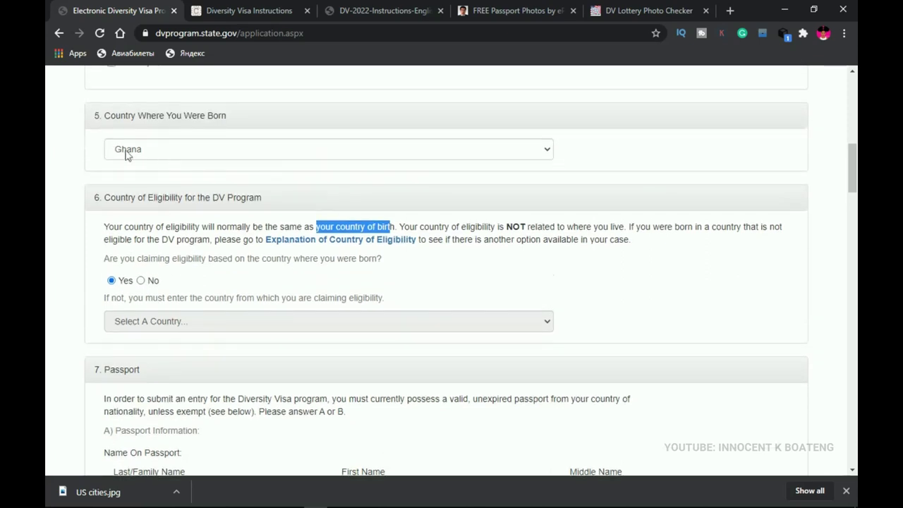
scroll(138, 159, down, 2)
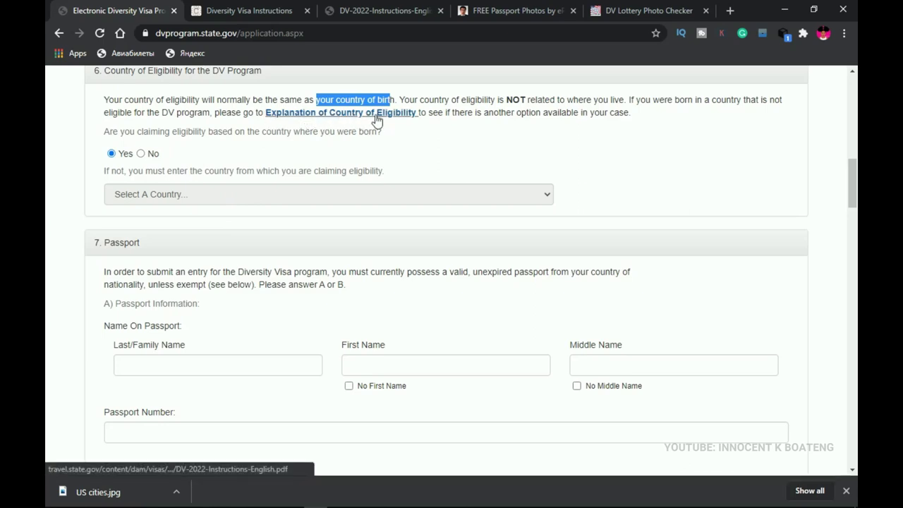
scroll(268, 144, down, 2)
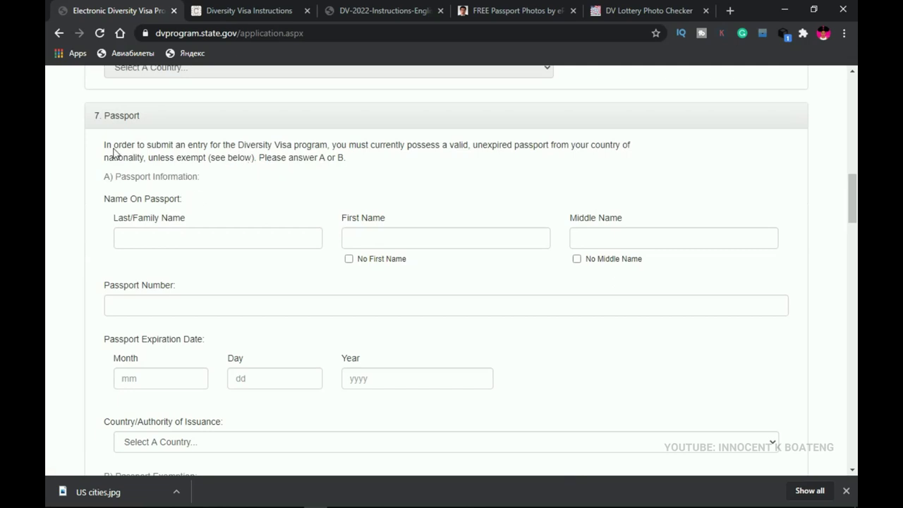
scroll(182, 146, down, 1)
scroll(184, 146, up, 1)
scroll(241, 154, down, 1)
scroll(247, 167, up, 1)
scroll(247, 167, down, 2)
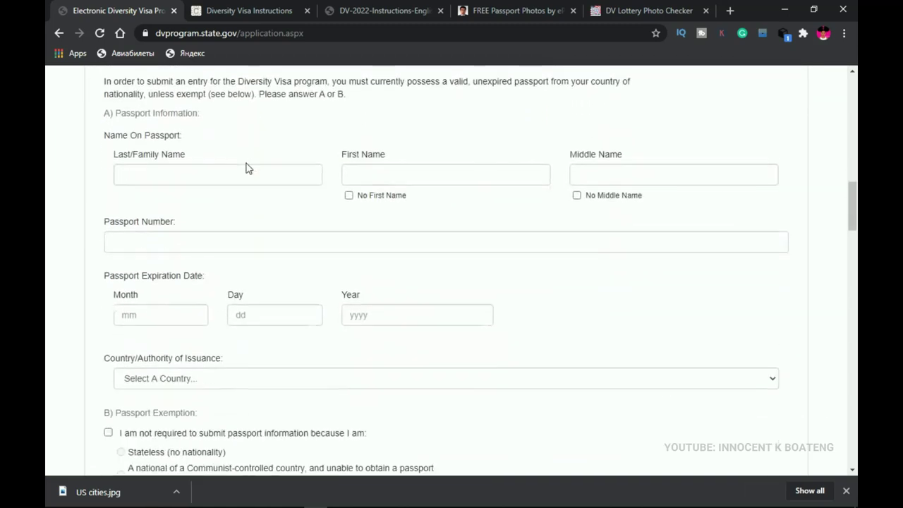
click(234, 174)
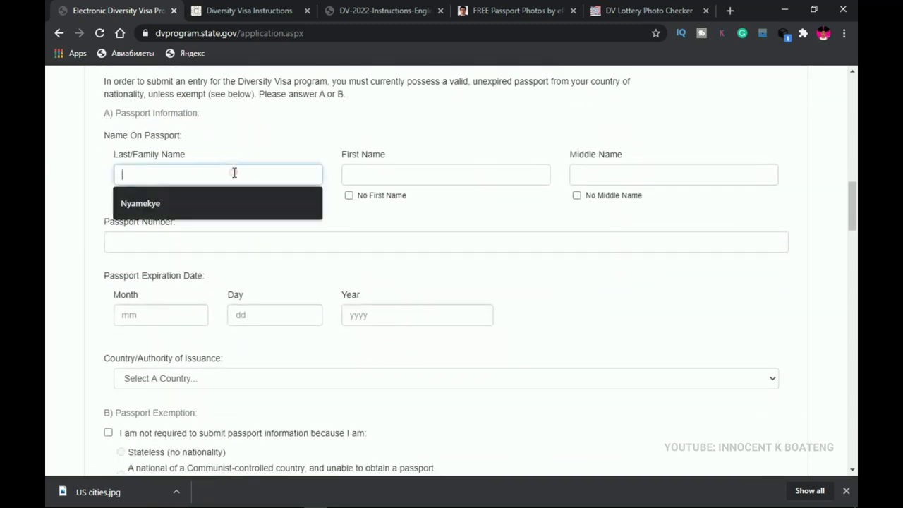
click(403, 171)
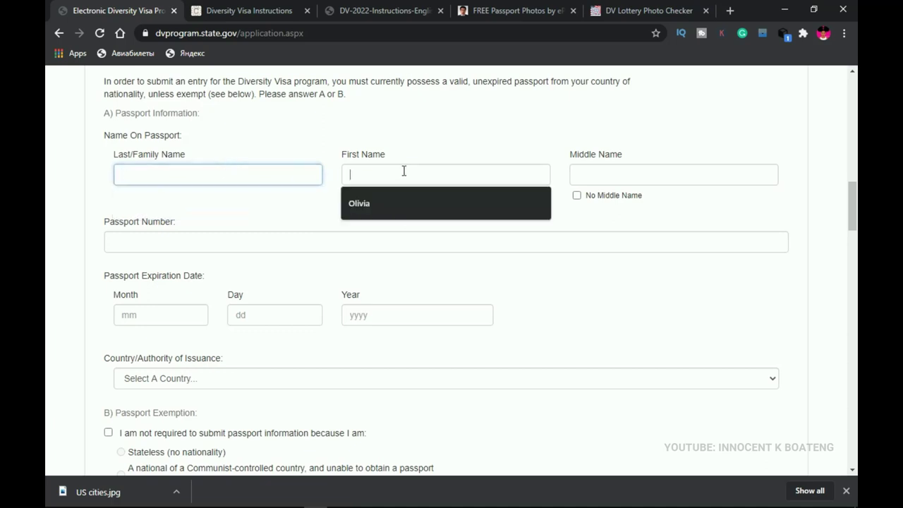
click(601, 174)
click(221, 243)
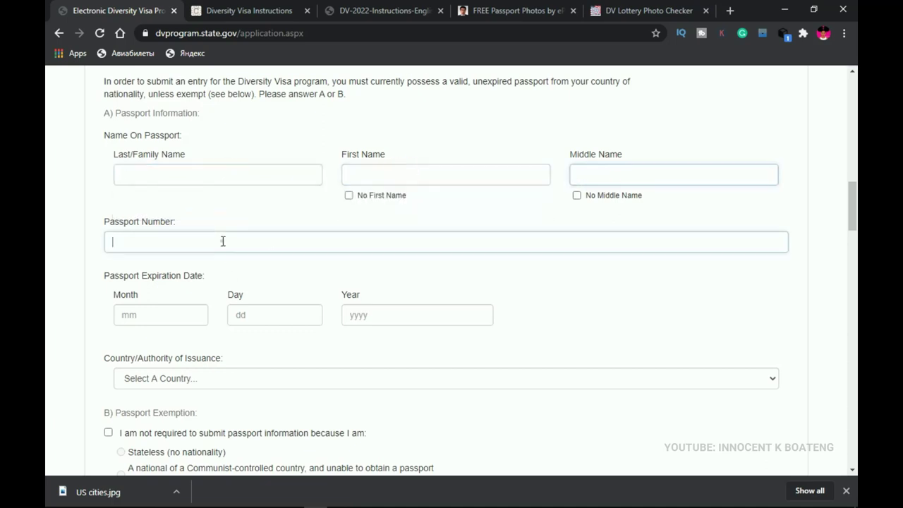
scroll(221, 241, down, 1)
click(155, 249)
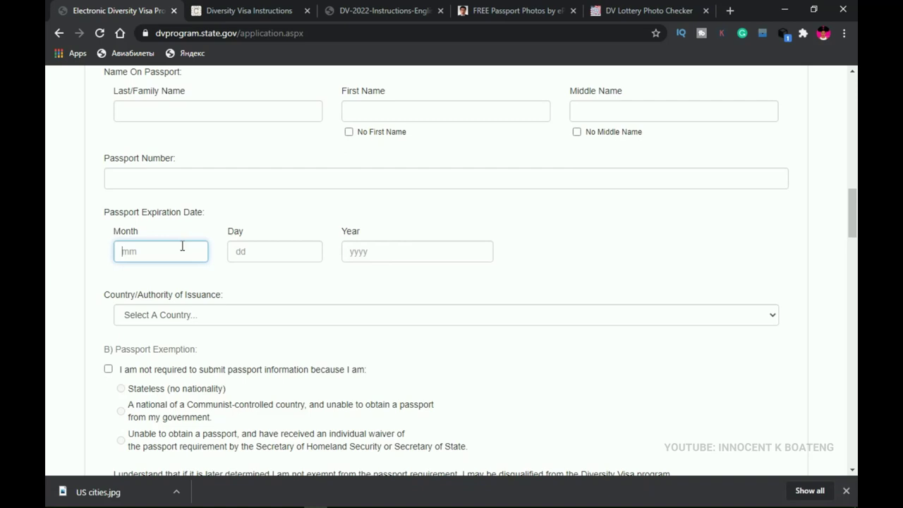
click(247, 246)
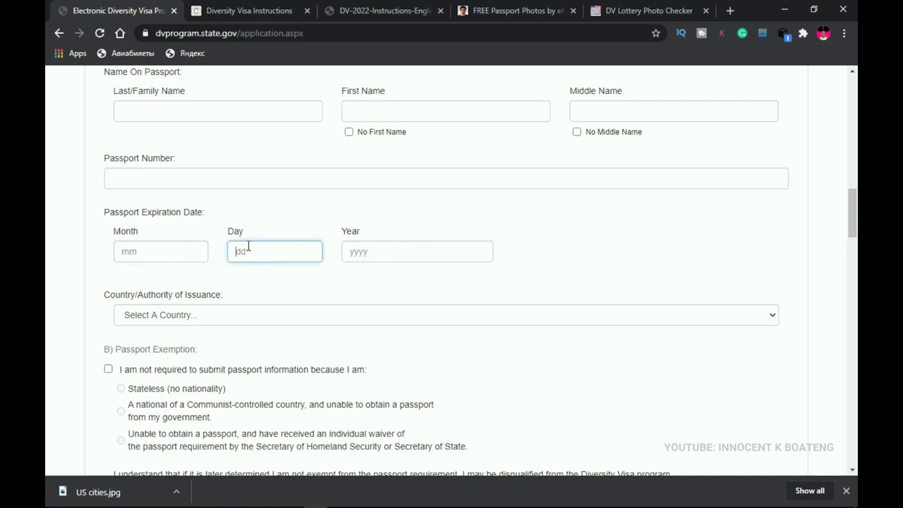
scroll(382, 262, up, 2)
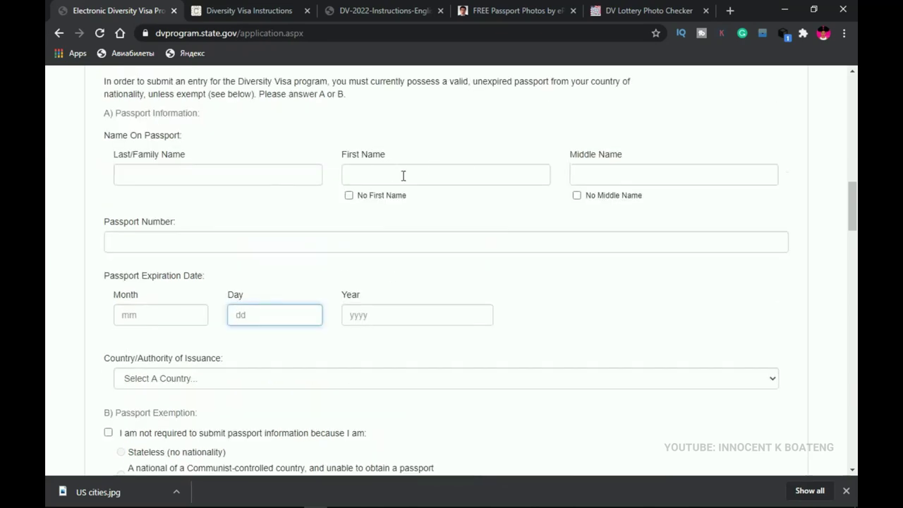
scroll(243, 250, up, 1)
scroll(247, 263, down, 1)
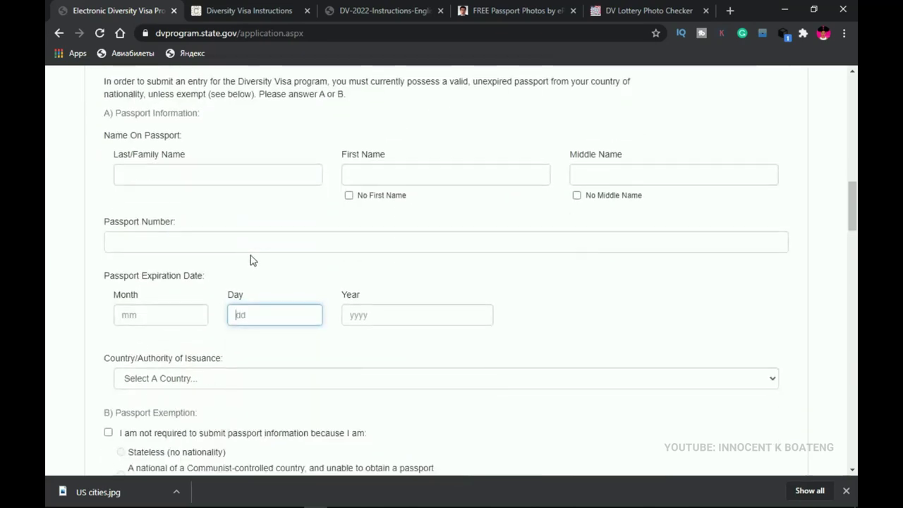
click(195, 164)
click(195, 204)
scroll(219, 258, down, 2)
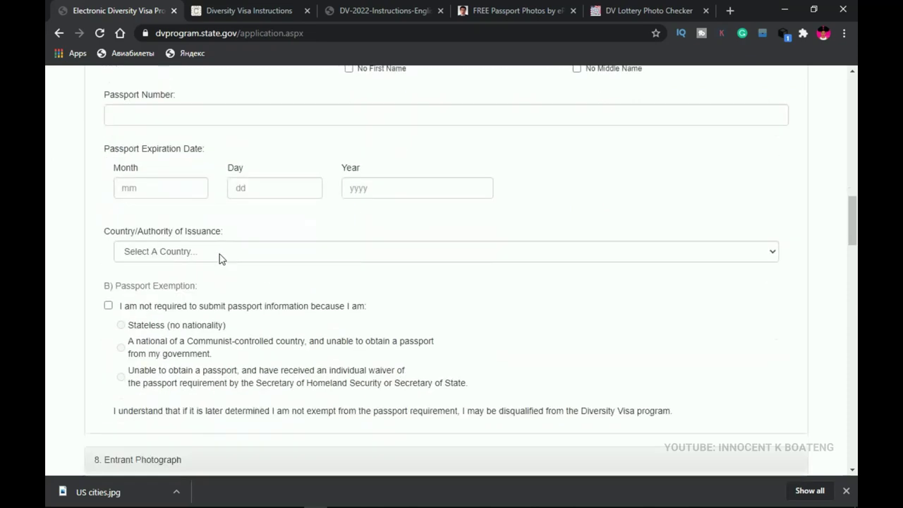
click(358, 205)
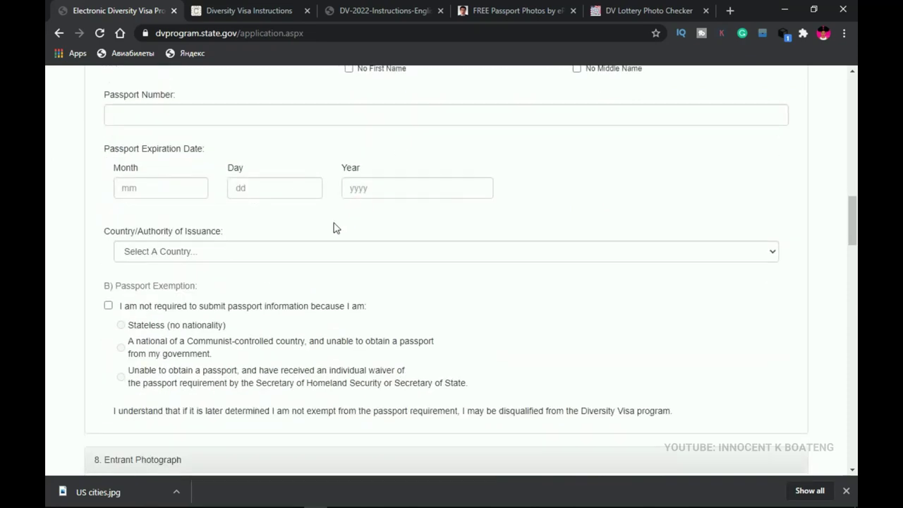
click(198, 209)
scroll(212, 208, up, 1)
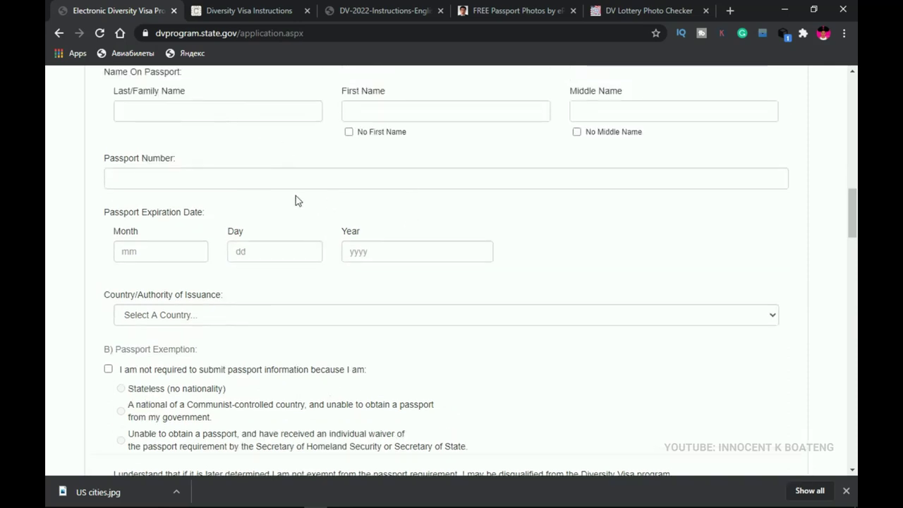
scroll(296, 200, down, 2)
scroll(257, 192, down, 1)
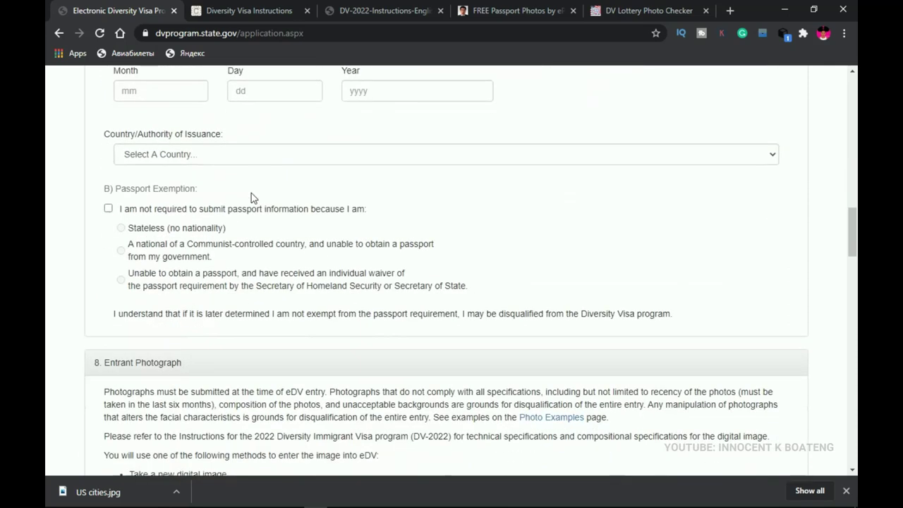
scroll(284, 177, down, 1)
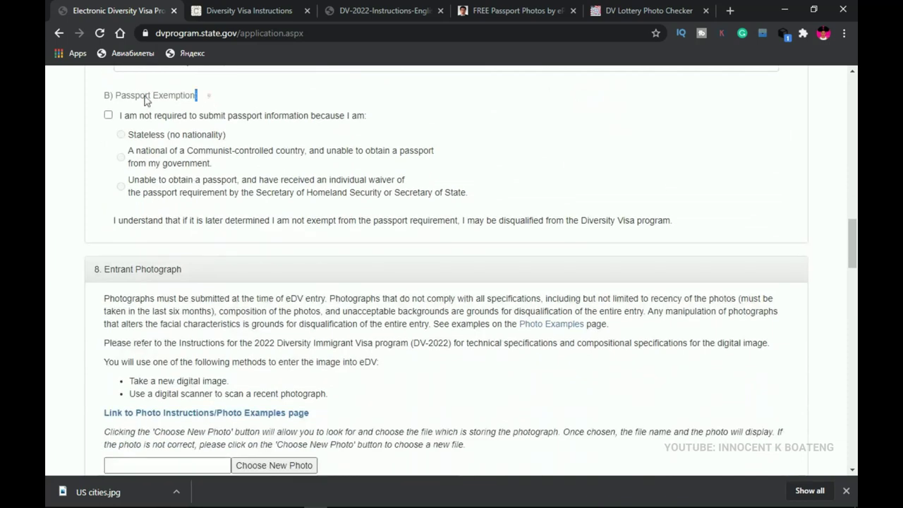
Highlight the Passport Exemption heading, scroll to Entrant Photograph, and switch to the DV-2022 instructions PDF.
drag(205, 96, 104, 97)
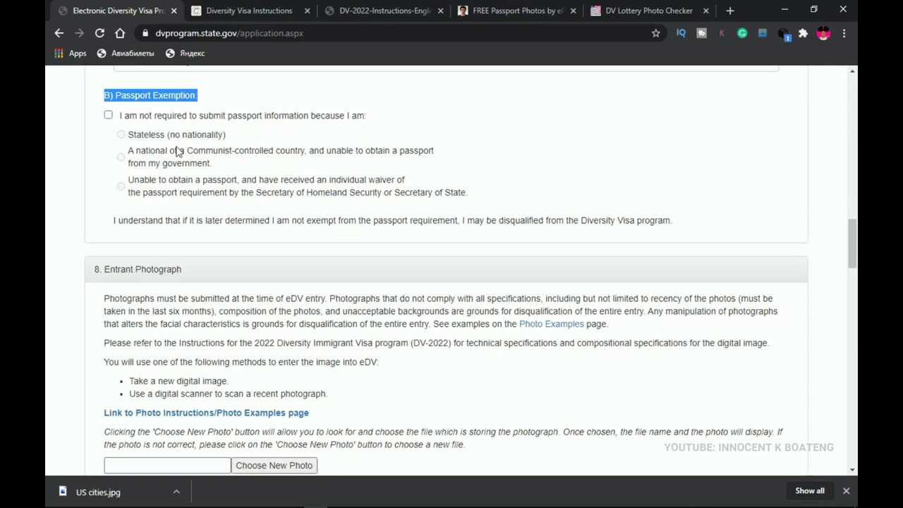
scroll(178, 152, up, 3)
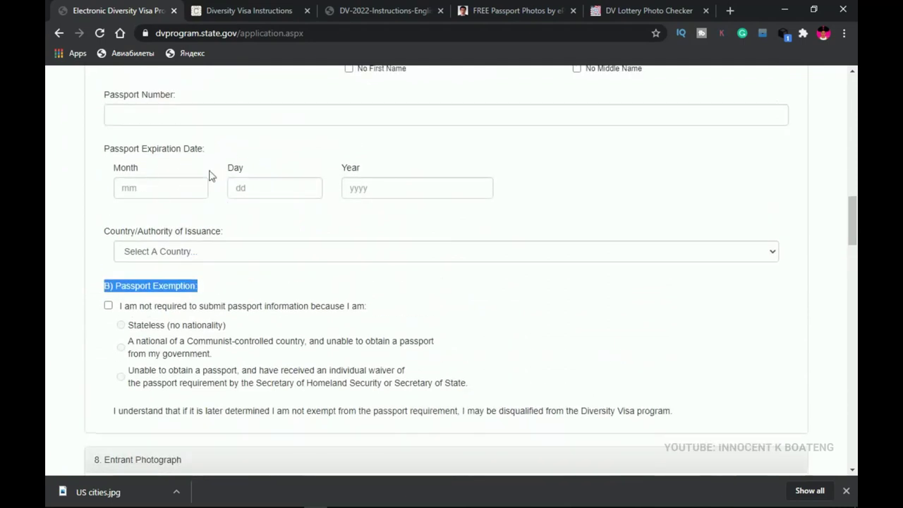
scroll(175, 187, down, 4)
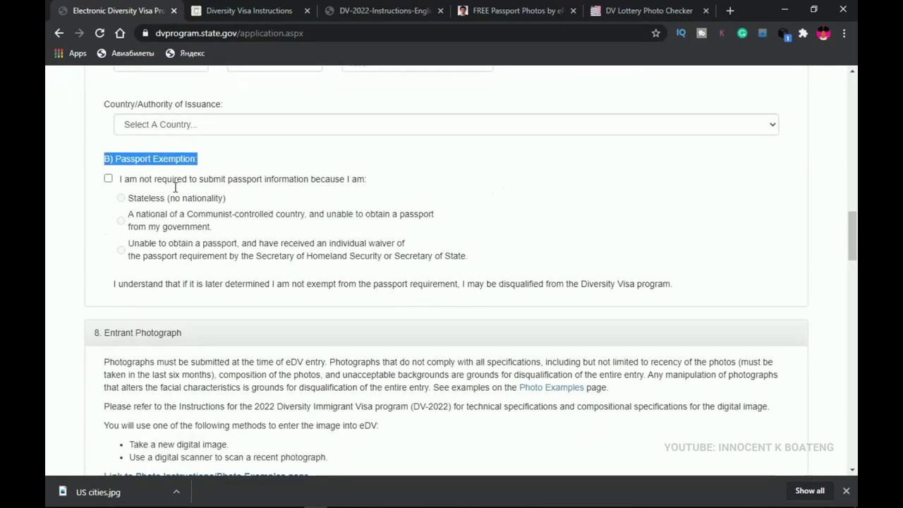
scroll(176, 192, down, 2)
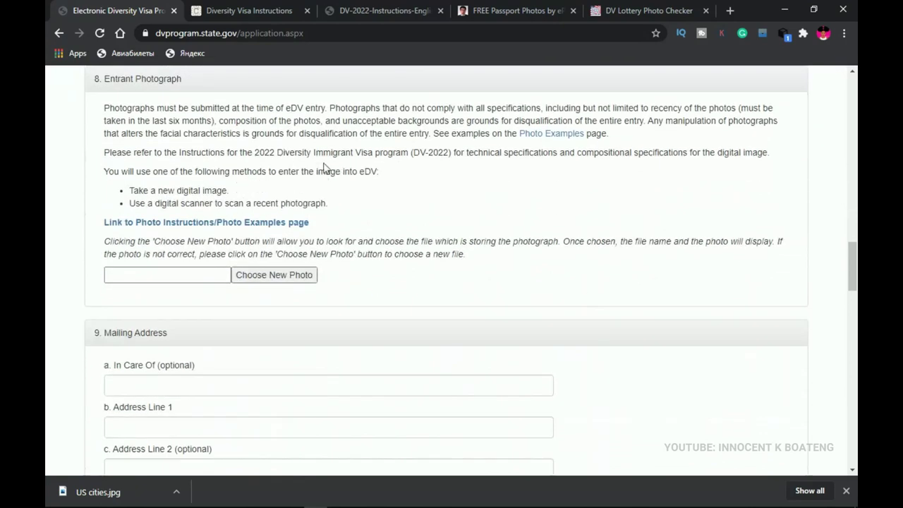
click(402, 15)
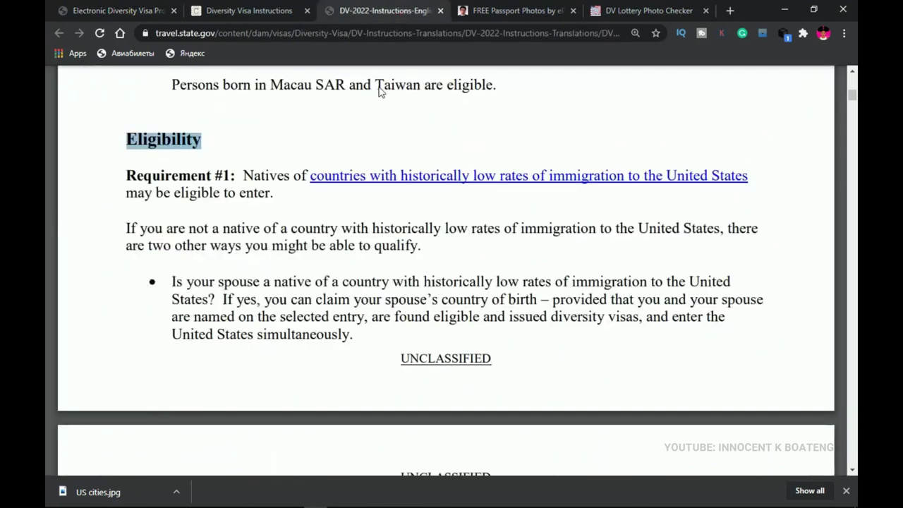
Read through the photo requirements on pages 6–7 of the DV-2022 instructions PDF.
scroll(317, 141, down, 10)
scroll(314, 164, down, 15)
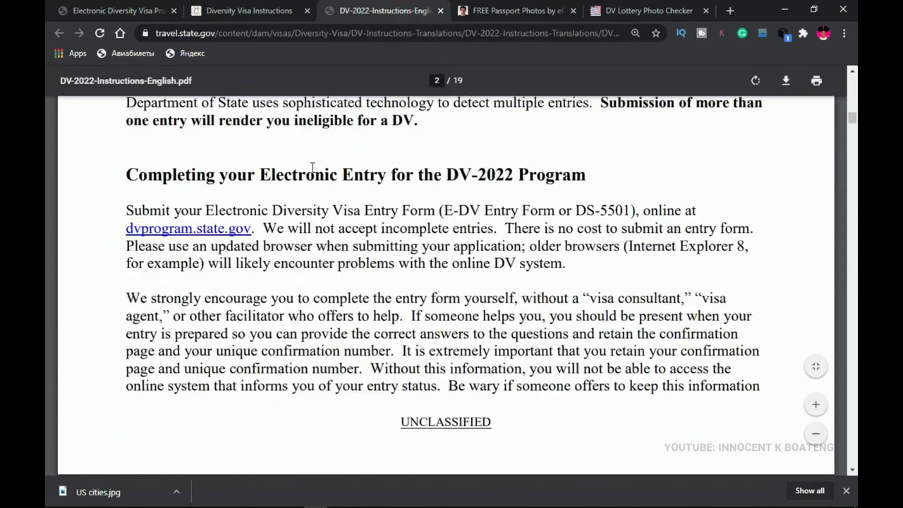
scroll(323, 176, up, 10)
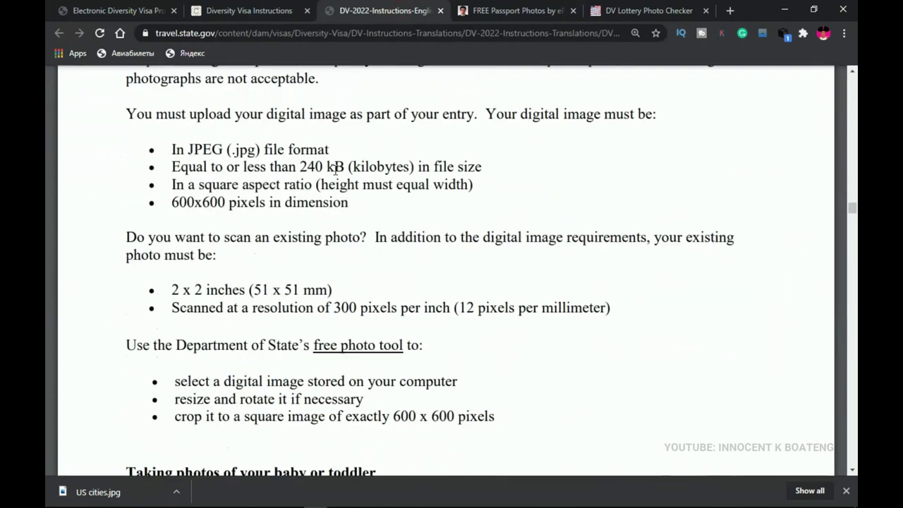
scroll(311, 168, up, 5)
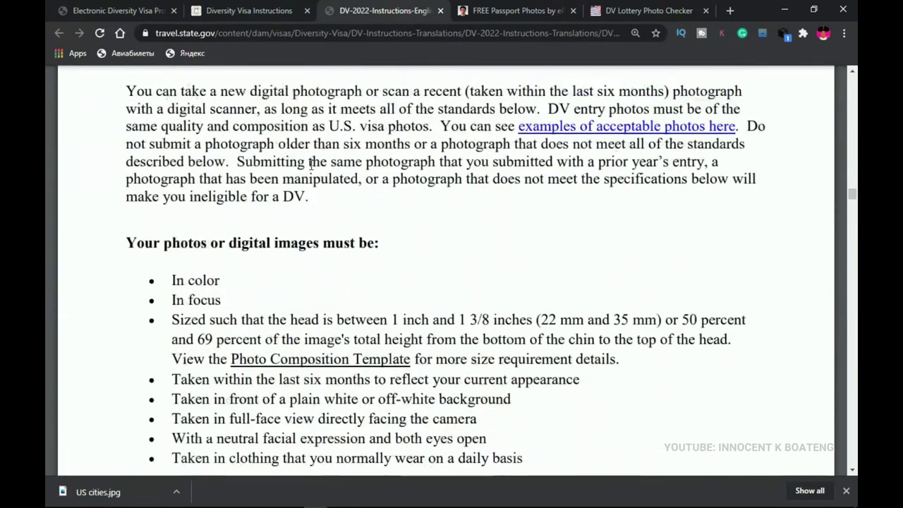
scroll(311, 164, up, 2)
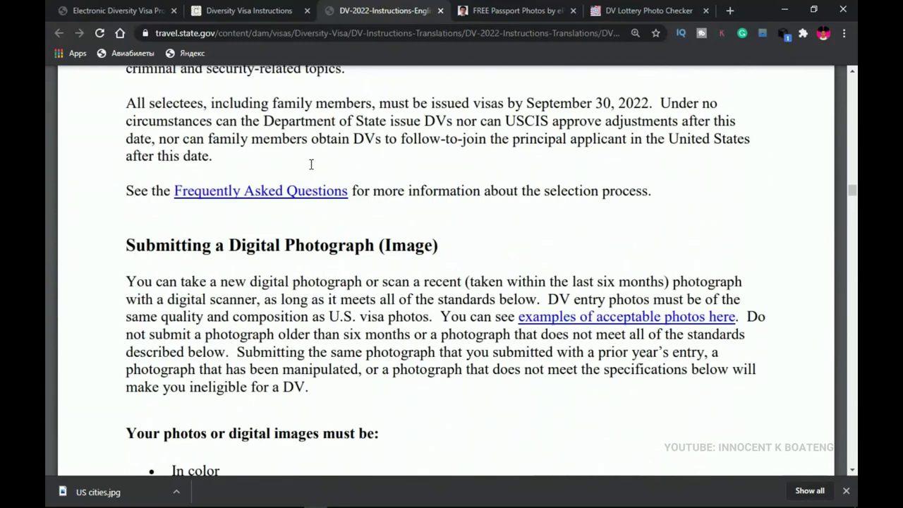
scroll(279, 170, up, 2)
scroll(279, 169, up, 4)
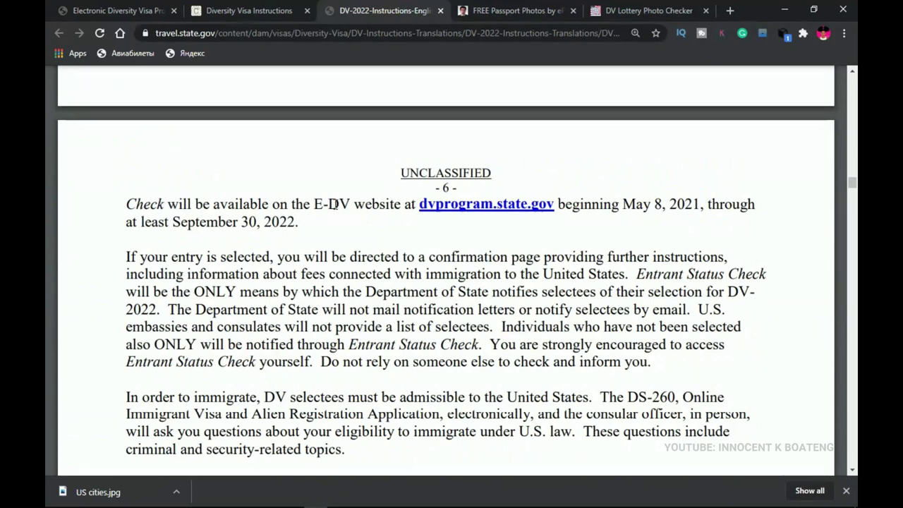
scroll(435, 297, down, 10)
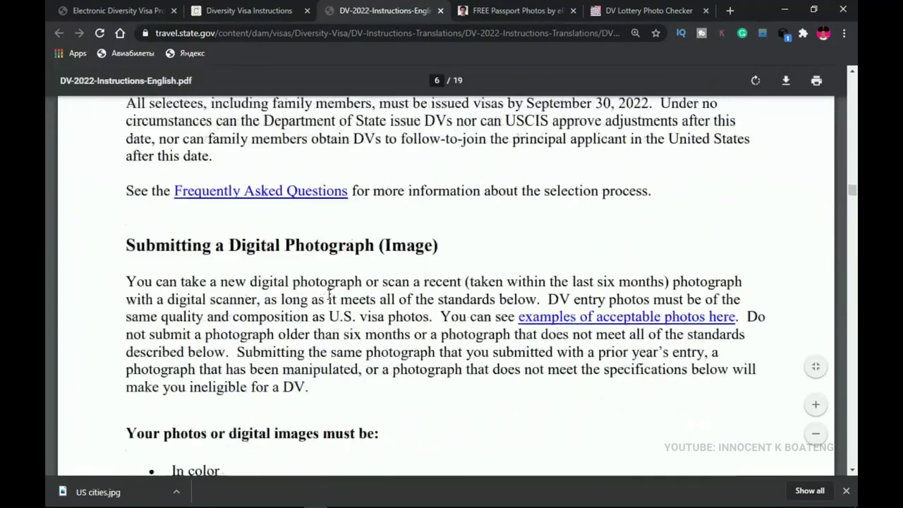
scroll(329, 295, down, 3)
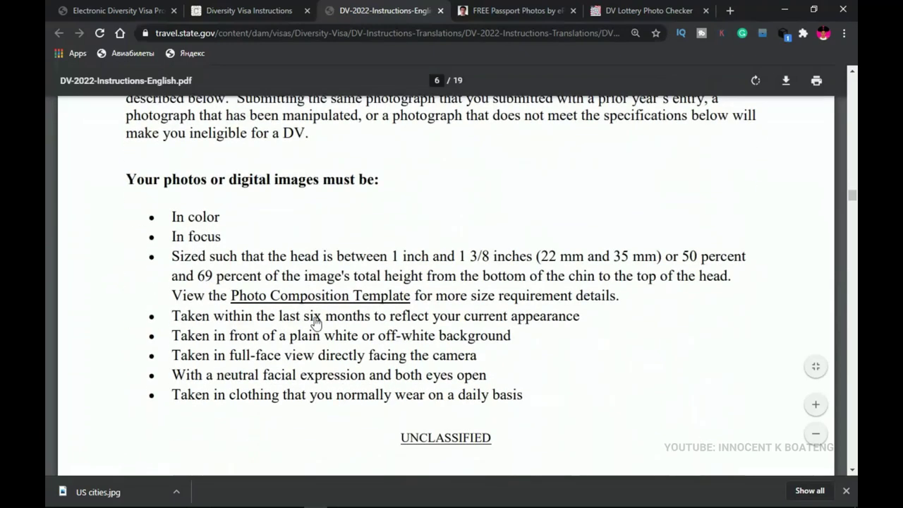
scroll(323, 310, down, 1)
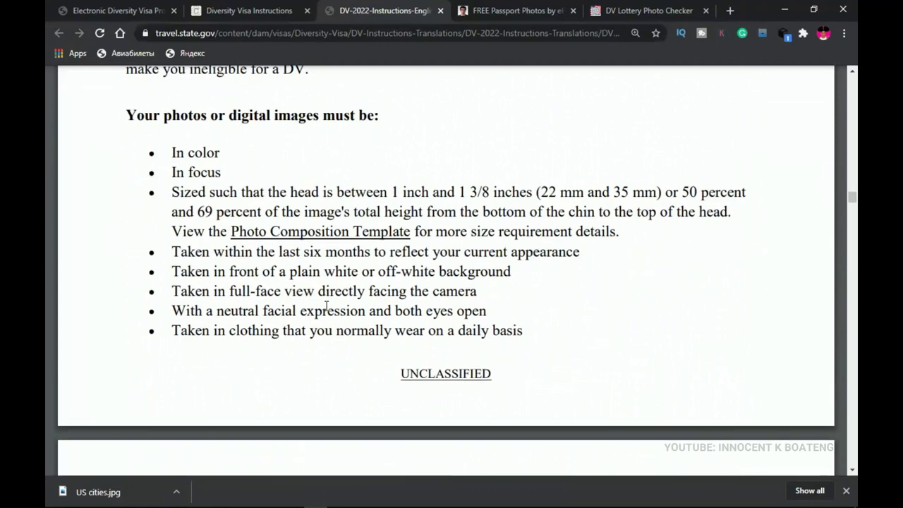
scroll(326, 307, down, 2)
scroll(326, 305, down, 1)
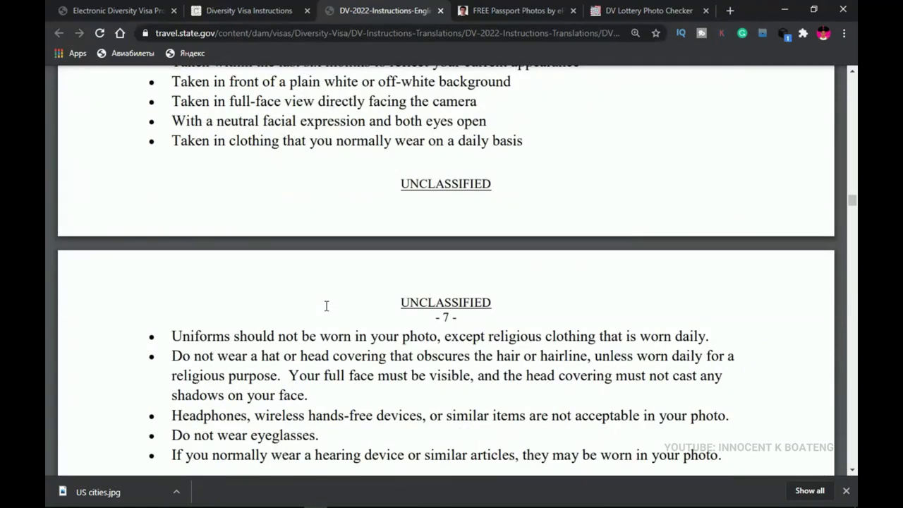
scroll(326, 305, down, 1)
scroll(326, 306, down, 2)
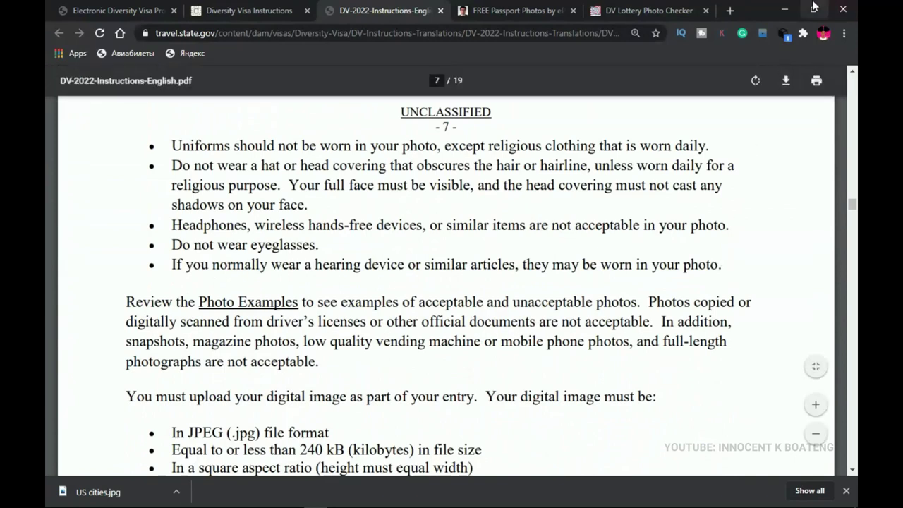
Go through the open tabs to reach the DV Lottery Photo Checker page.
click(150, 8)
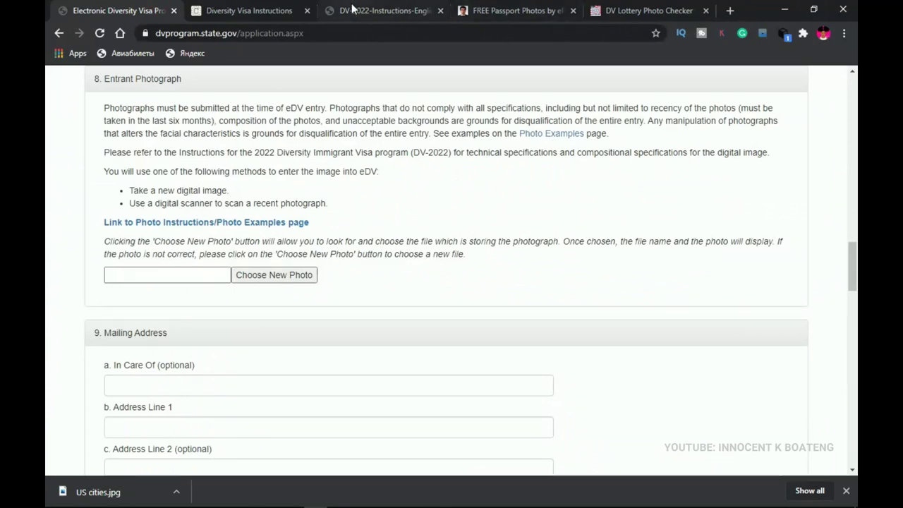
click(381, 10)
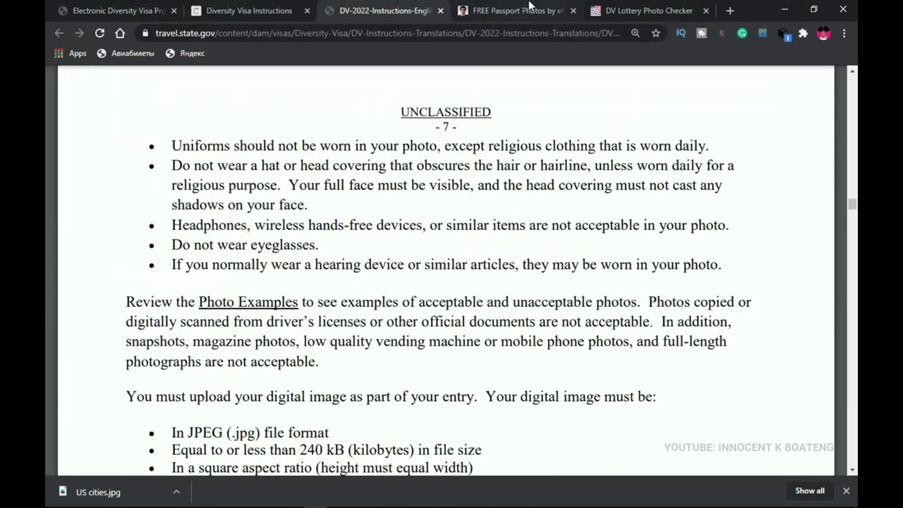
click(515, 10)
click(344, 33)
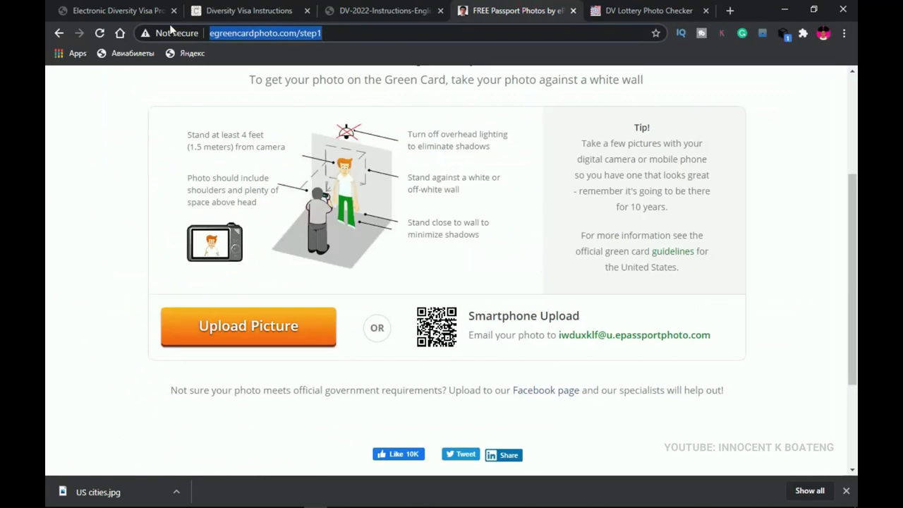
click(646, 11)
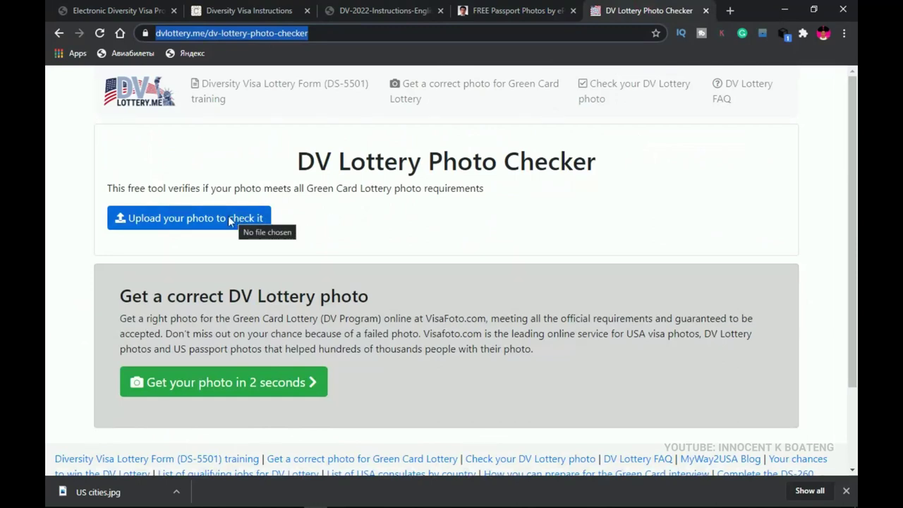
Upload the applicant's portrait from the Desktop to the checker and view its five passing checks.
click(197, 223)
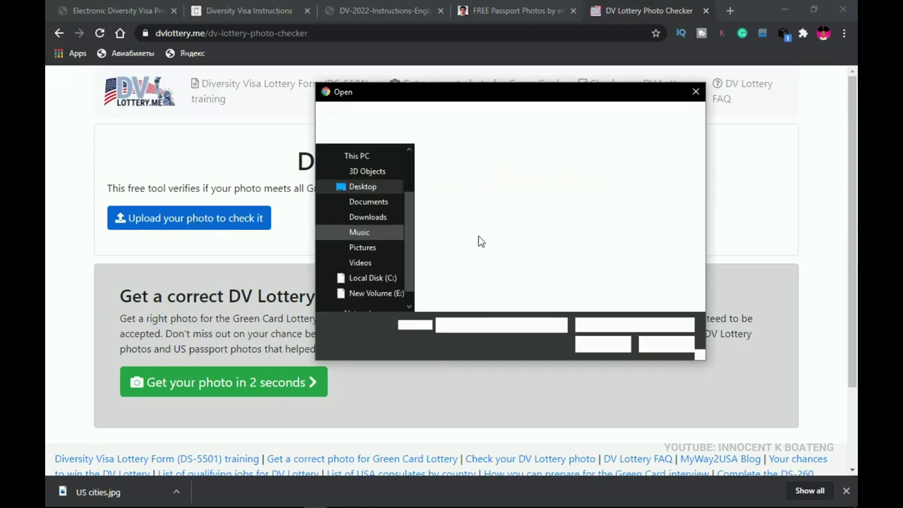
click(534, 281)
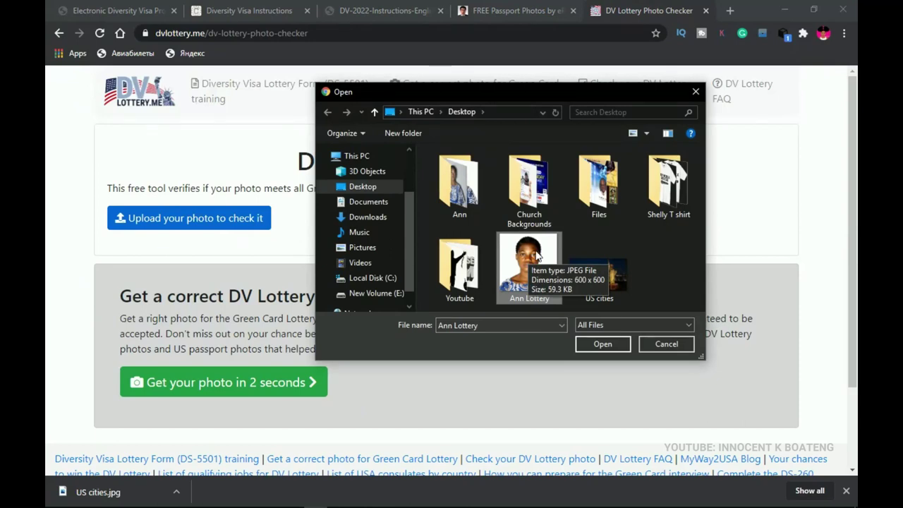
double_click(536, 255)
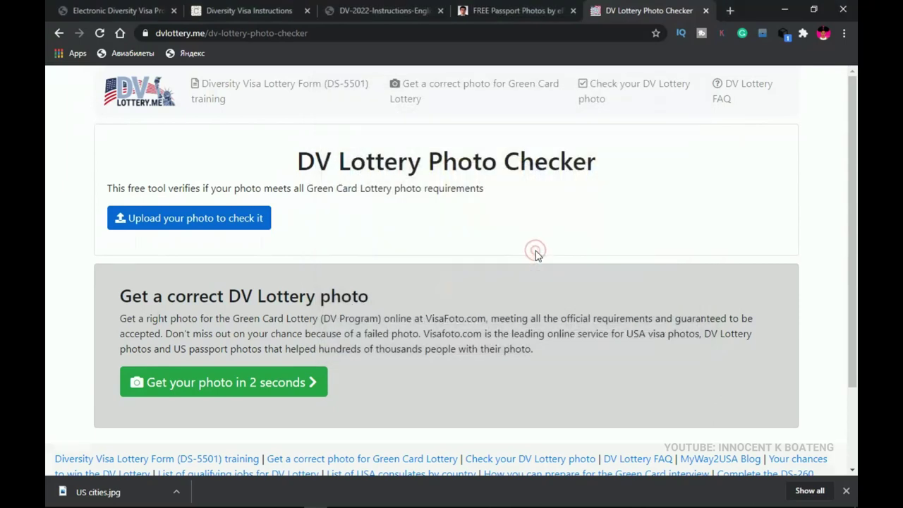
scroll(417, 282, down, 1)
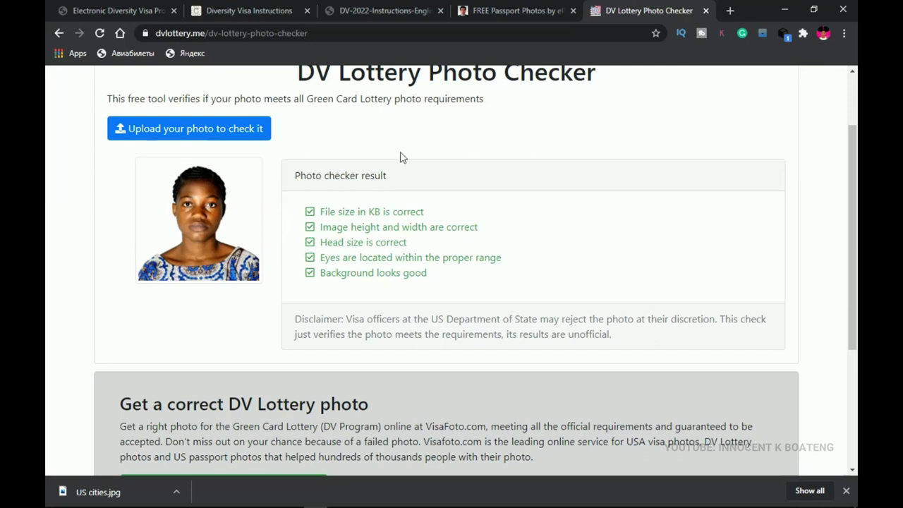
Highlight the Background, File size in KB and Head size passing results.
drag(424, 279, 319, 273)
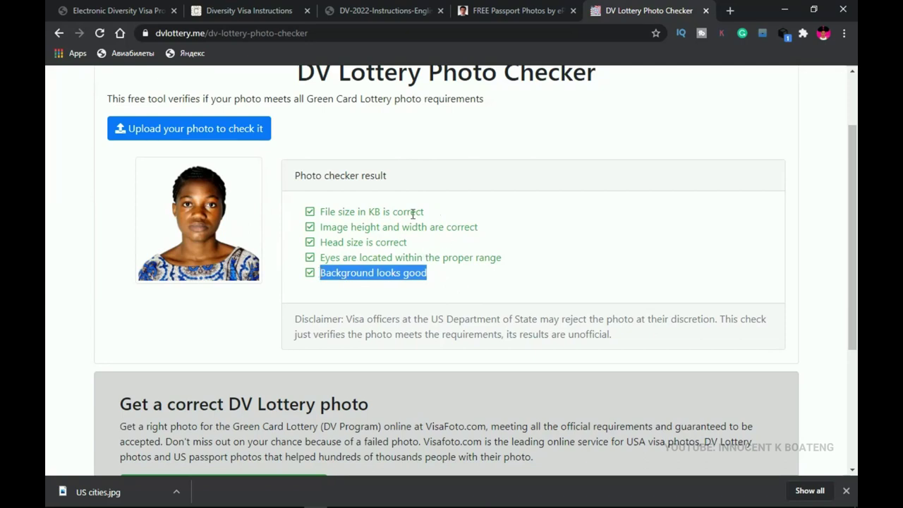
drag(428, 212, 319, 213)
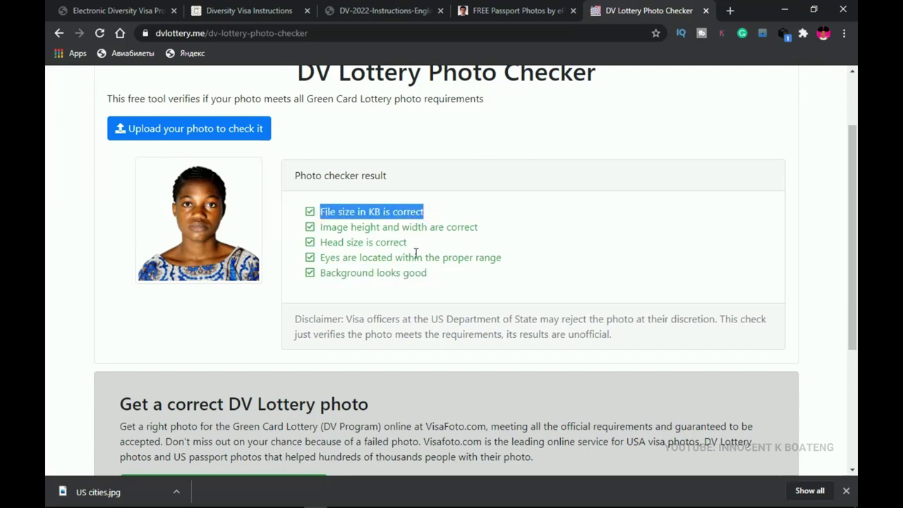
drag(415, 249, 310, 244)
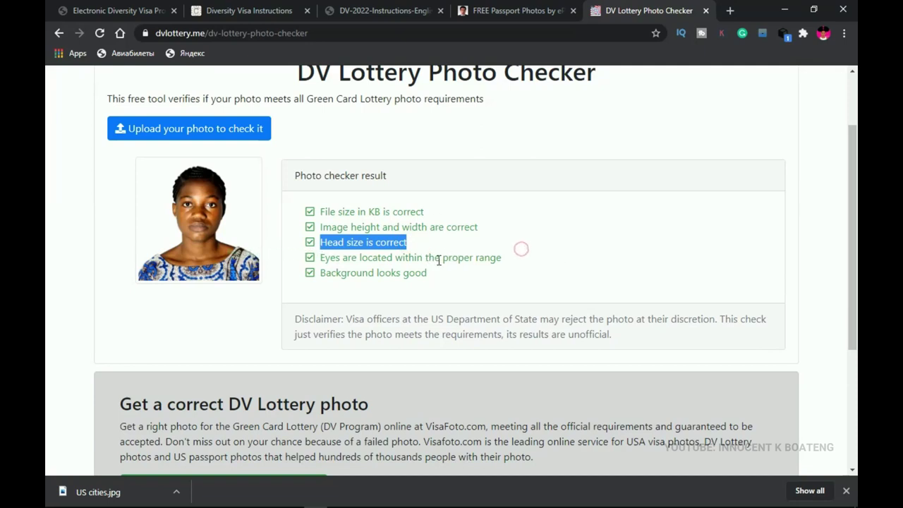
click(595, 242)
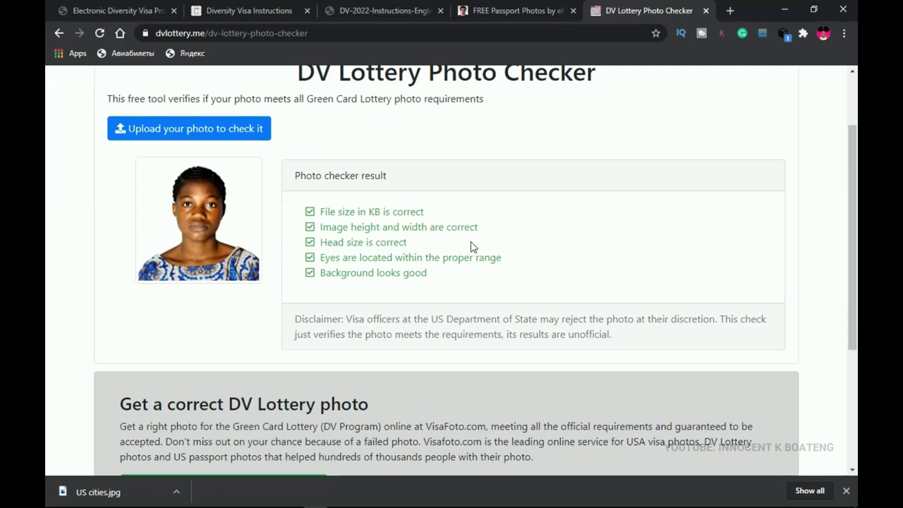
Read the disclaimer about unofficial results and return to the E-DV entry form.
drag(345, 319, 438, 352)
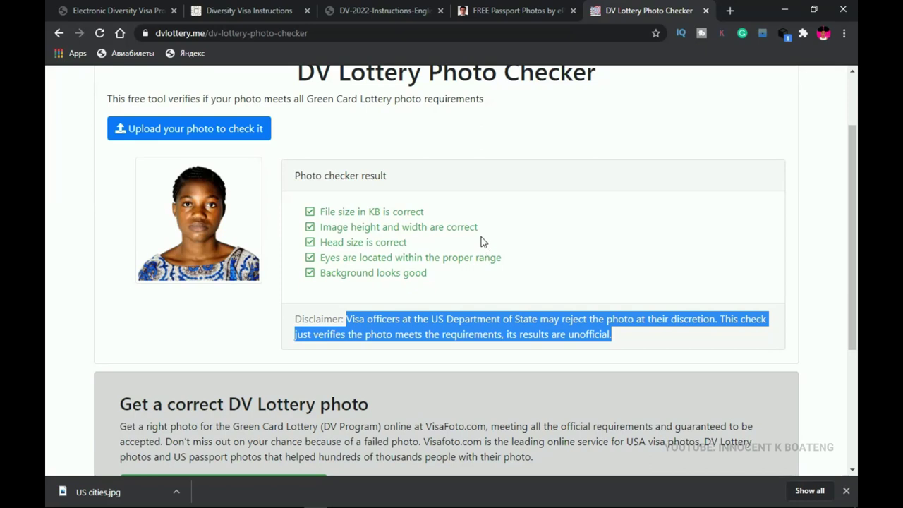
click(424, 207)
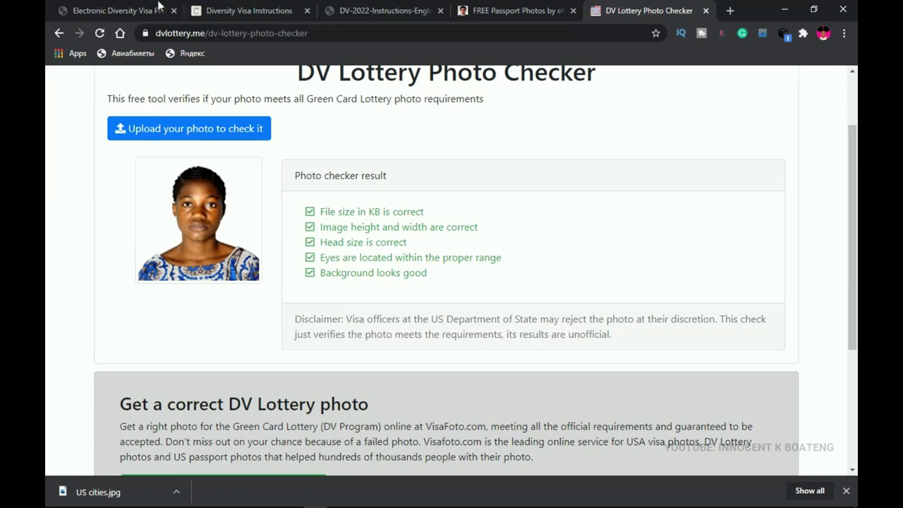
click(133, 10)
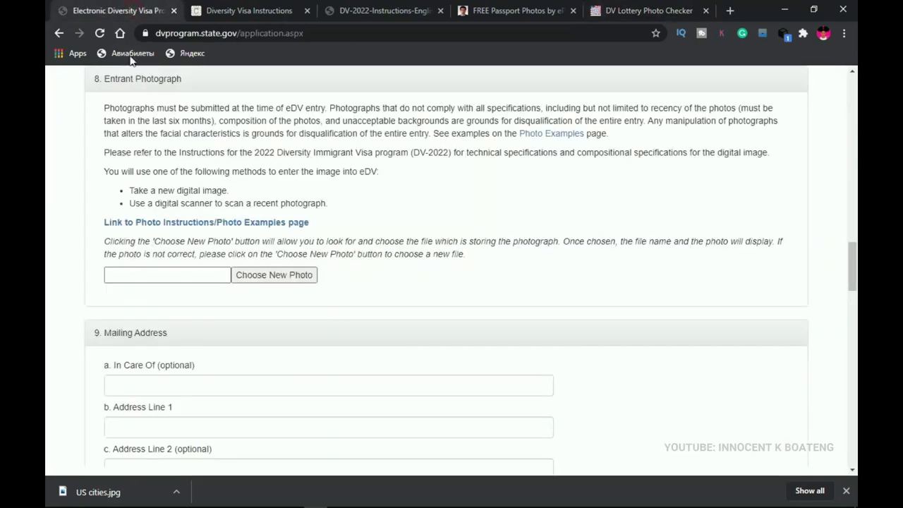
Choose the checked portrait file from the Desktop as the entrant photo and confirm its preview.
scroll(226, 169, down, 1)
click(264, 213)
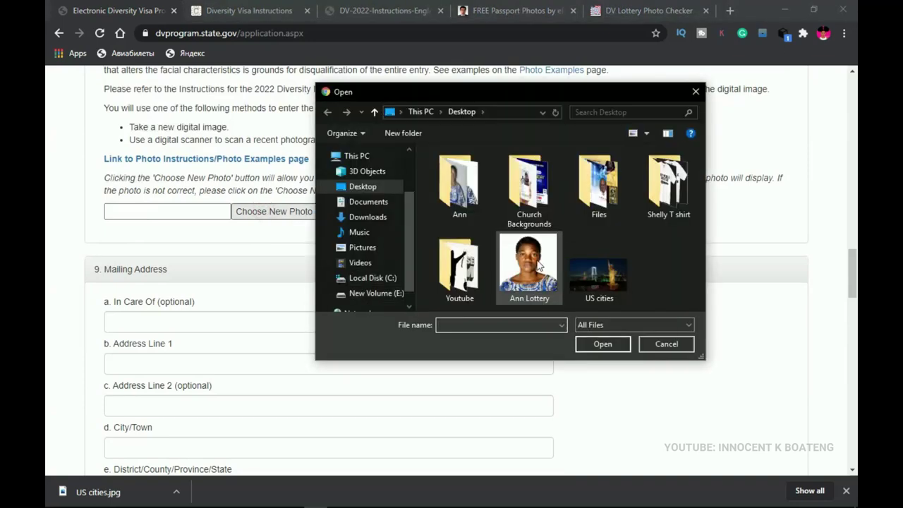
double_click(540, 266)
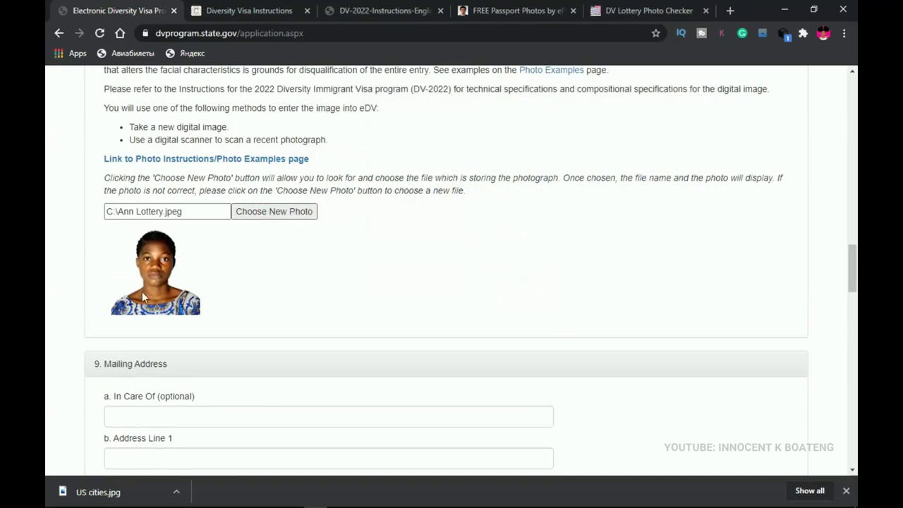
scroll(156, 281, down, 1)
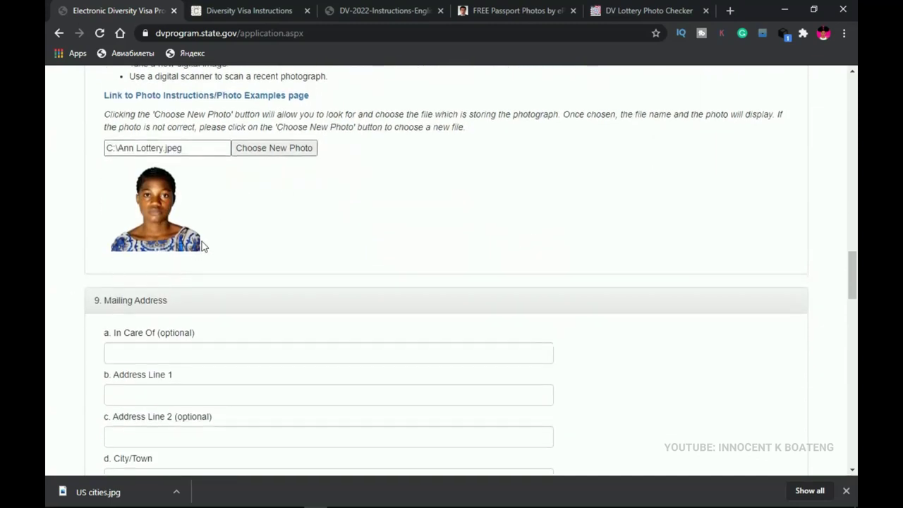
scroll(218, 244, up, 1)
scroll(218, 244, down, 2)
scroll(218, 244, up, 1)
scroll(304, 282, up, 1)
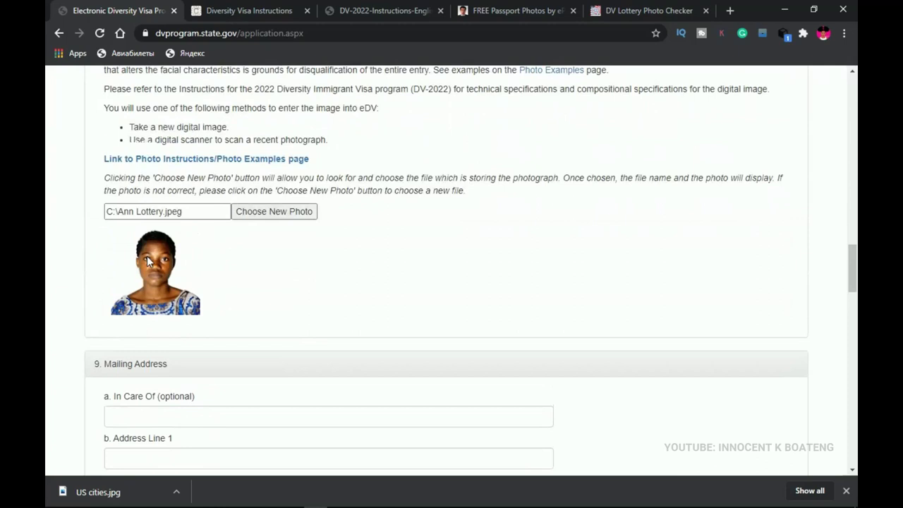
scroll(151, 272, down, 1)
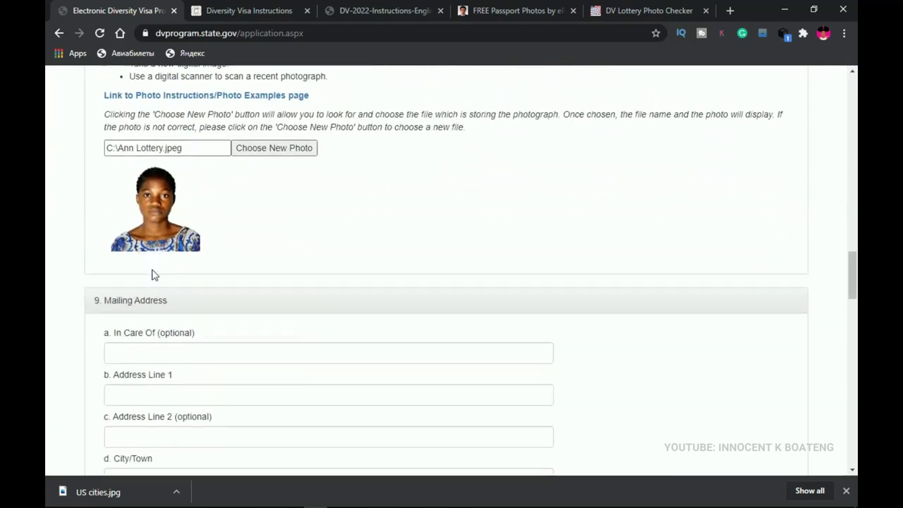
scroll(160, 266, down, 2)
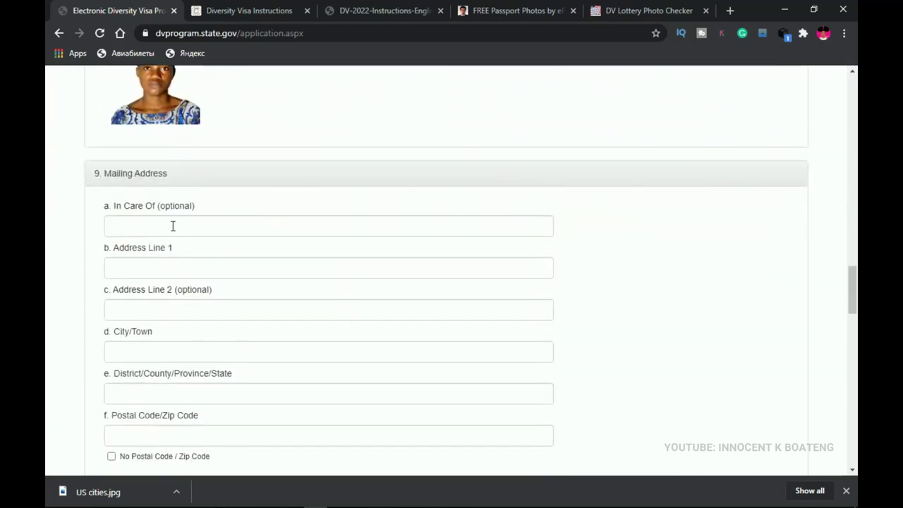
Enter the applicant's P.O. box address in Address Line 1, leaving In Care Of blank.
scroll(173, 226, down, 1)
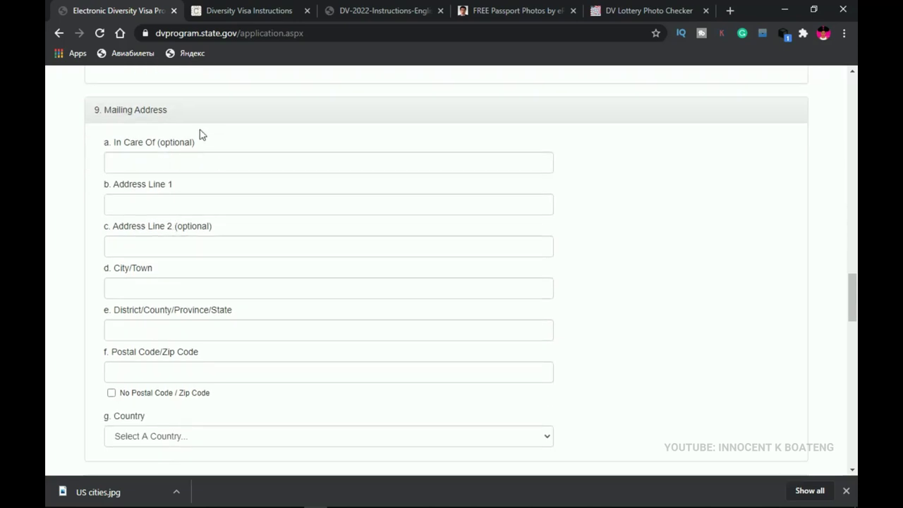
click(129, 165)
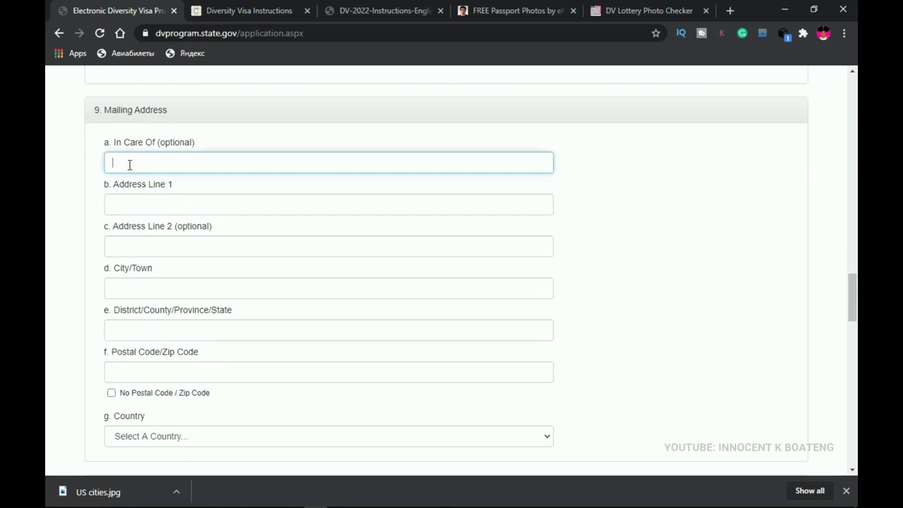
click(136, 201)
scroll(180, 200, down, 1)
scroll(180, 199, down, 1)
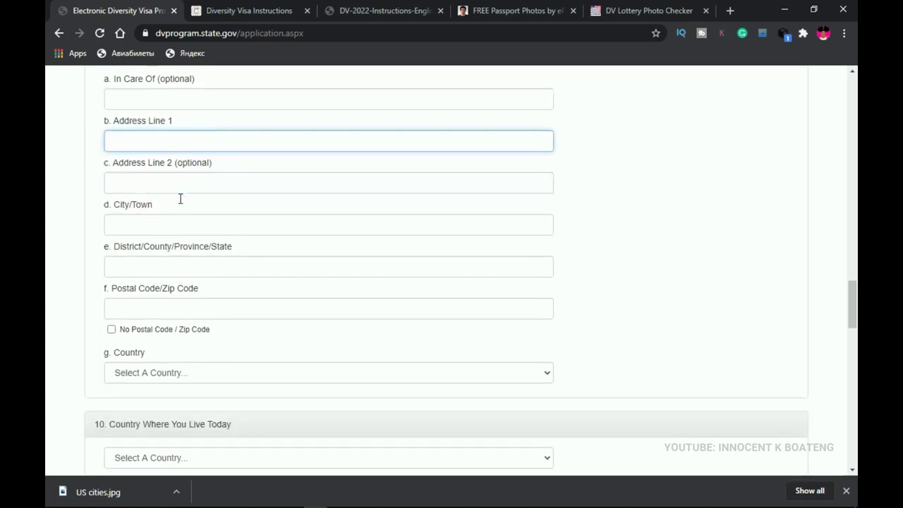
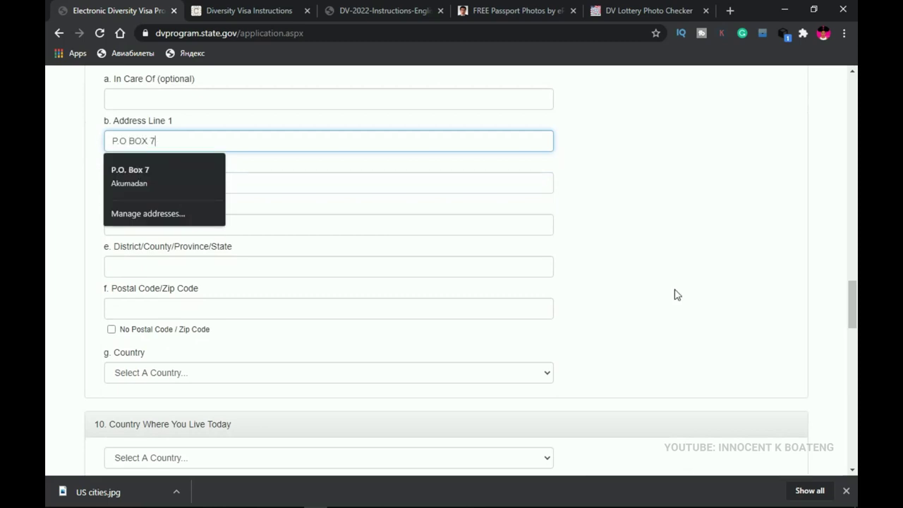
click(144, 176)
scroll(166, 176, down, 1)
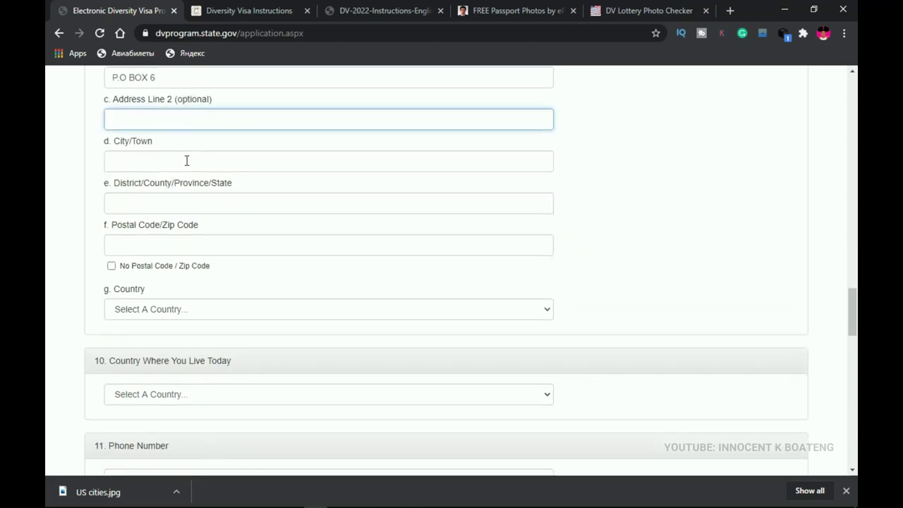
Enter KUMASI as the city and accept the suggested district name.
click(143, 161)
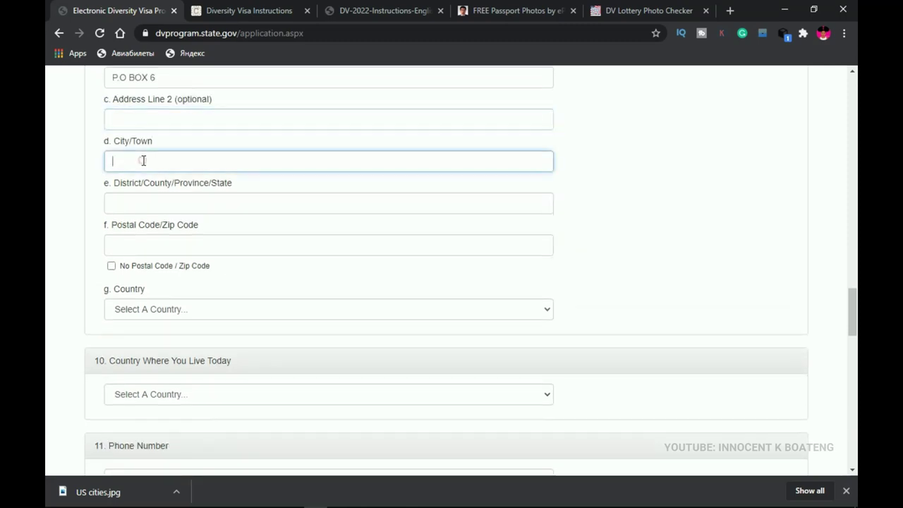
text(KUMASI)
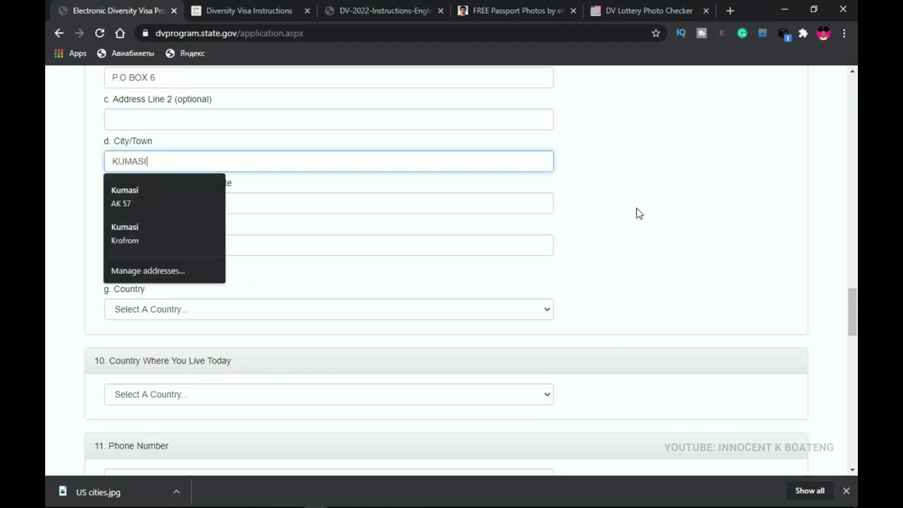
click(637, 207)
scroll(131, 177, down, 1)
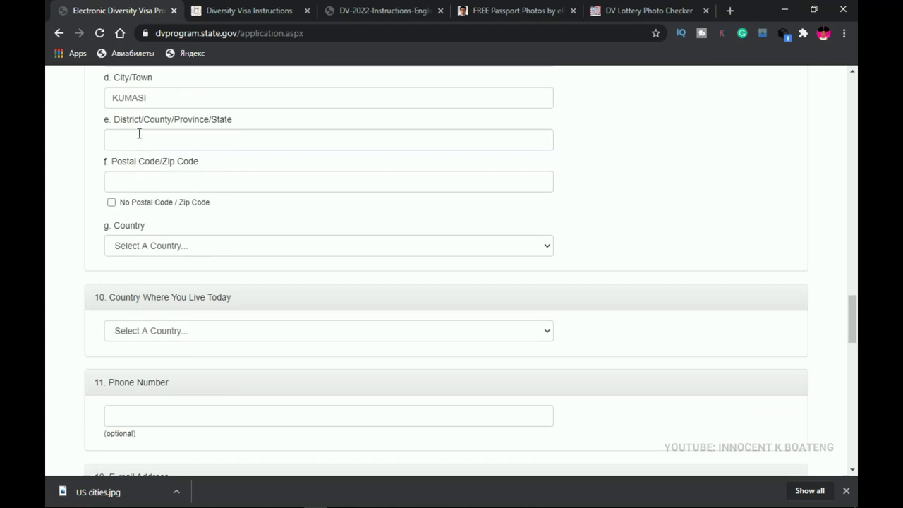
click(165, 138)
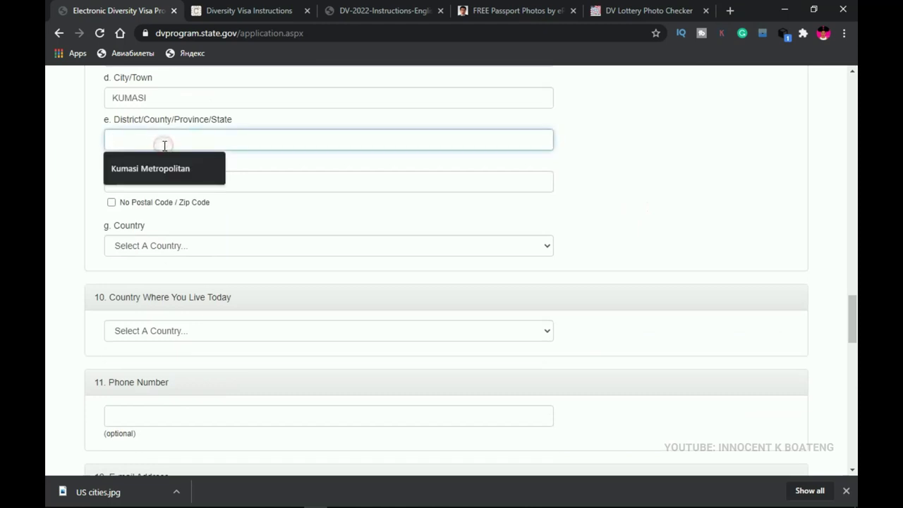
click(169, 164)
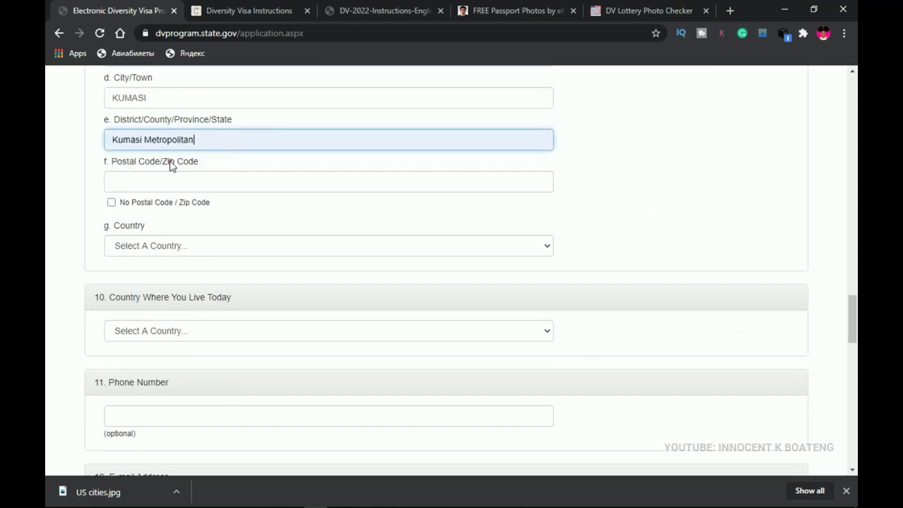
scroll(230, 191, up, 1)
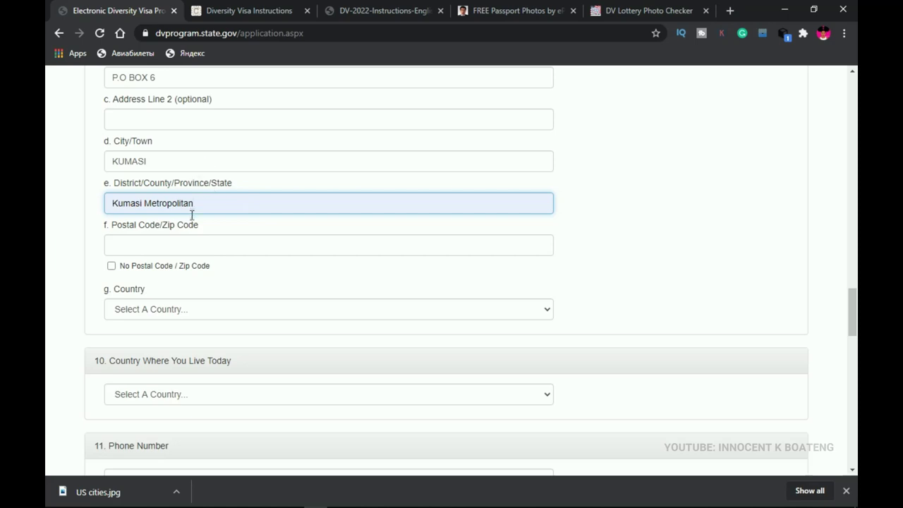
scroll(184, 219, down, 1)
Tick No Postal Code and set the mailing address country to Ghana.
click(146, 183)
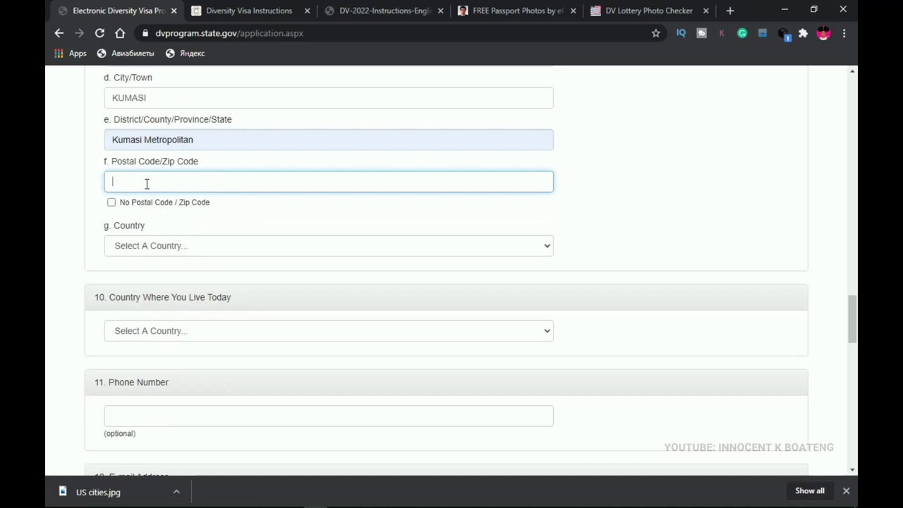
click(111, 204)
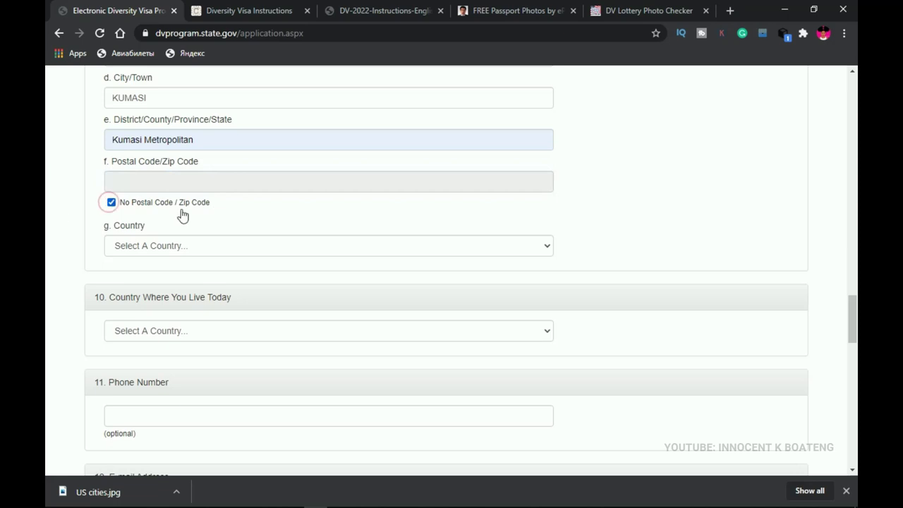
scroll(156, 215, down, 2)
click(178, 118)
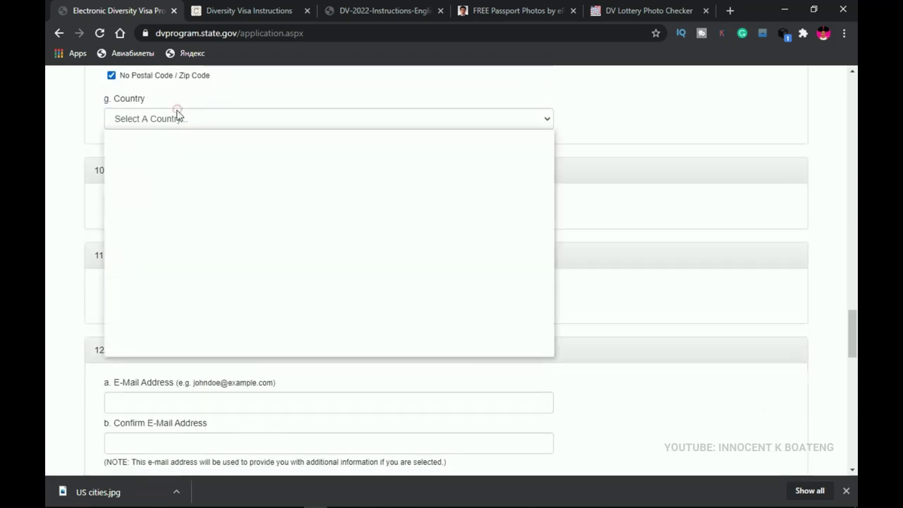
text(gh)
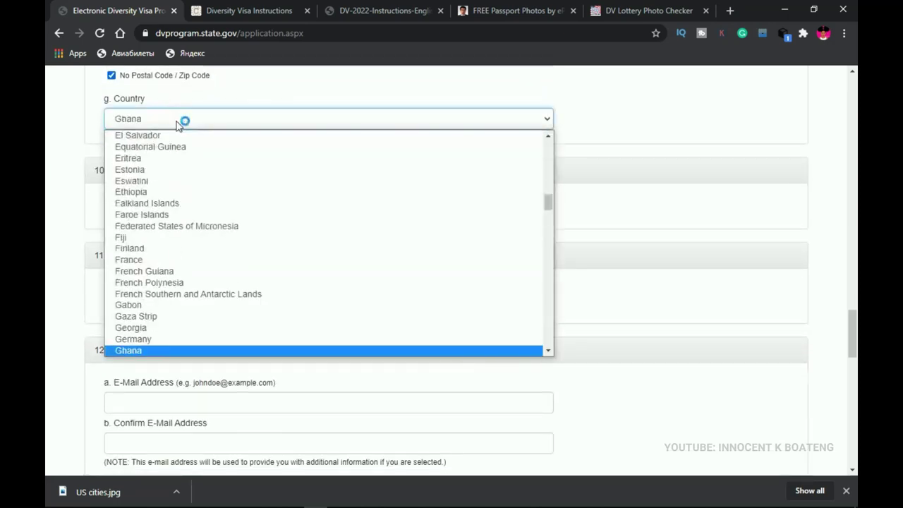
key(Return)
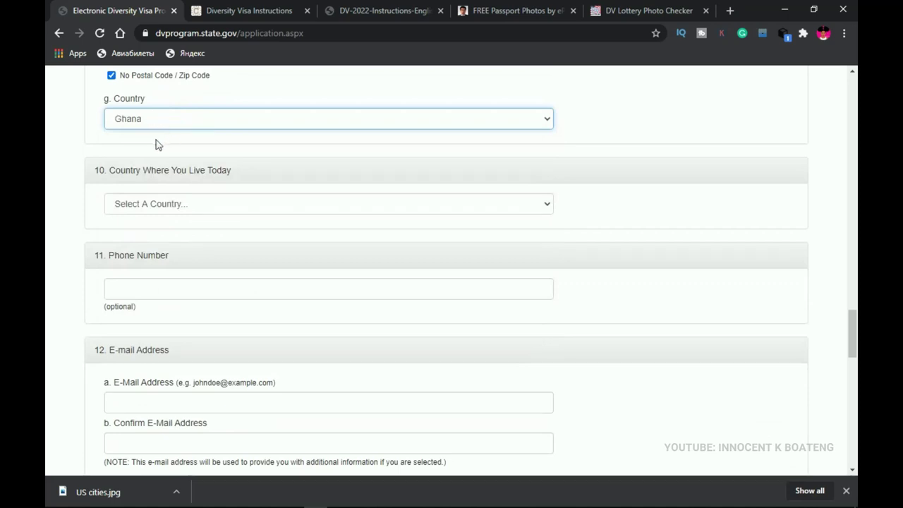
scroll(157, 144, up, 1)
Set the country of residence to Ghana and leave the phone number blank.
scroll(157, 149, down, 2)
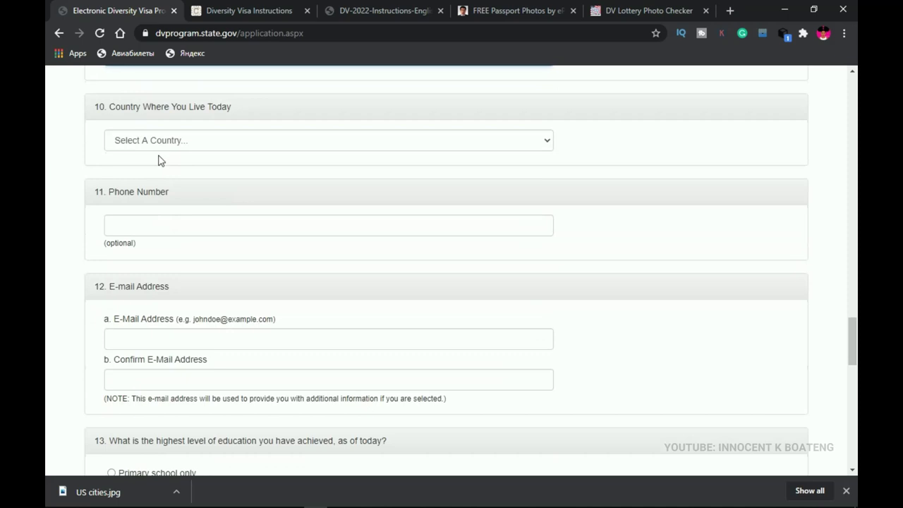
click(204, 147)
text(gh)
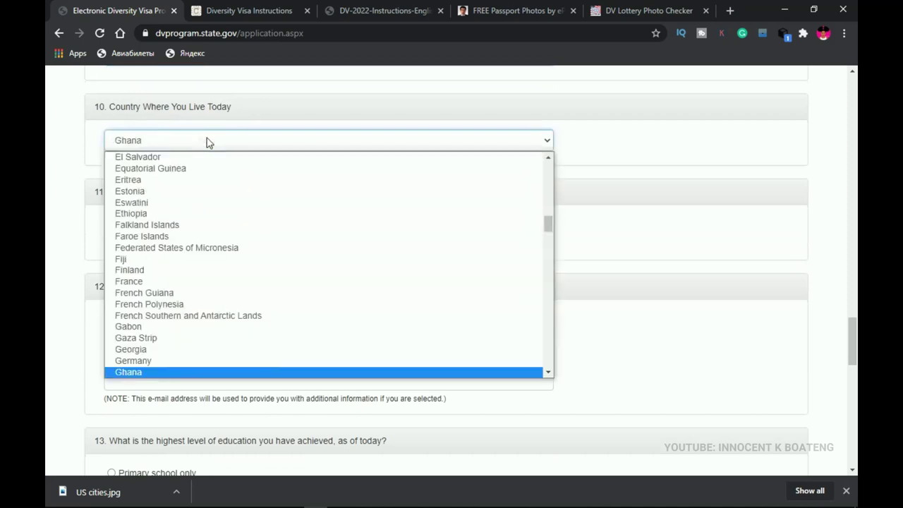
key(Return)
scroll(208, 141, down, 2)
scroll(208, 141, up, 2)
click(148, 216)
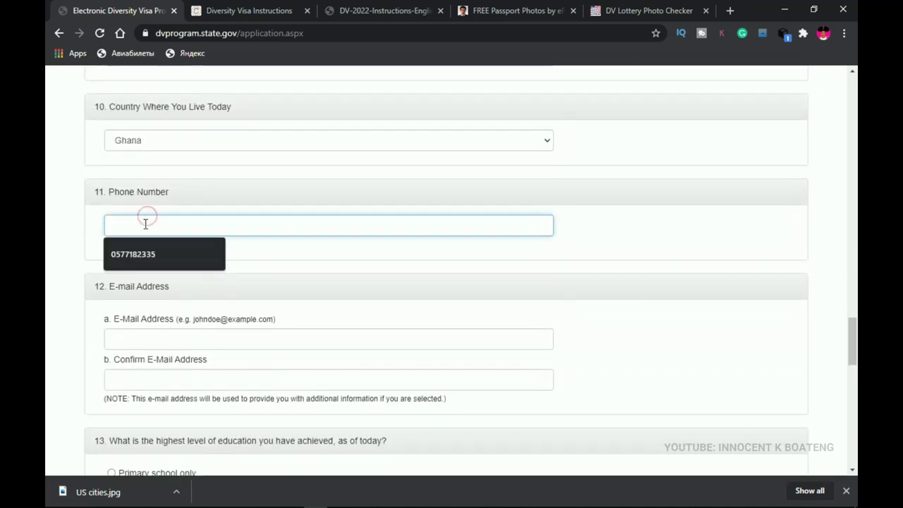
click(68, 222)
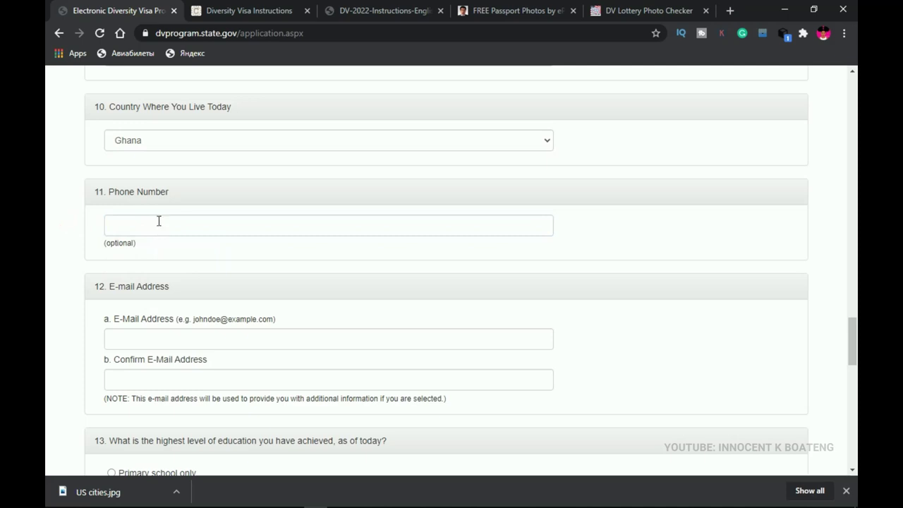
scroll(155, 226, down, 2)
Type the applicant's e-mail address into both E-Mail Address and Confirm E-Mail fields.
click(176, 212)
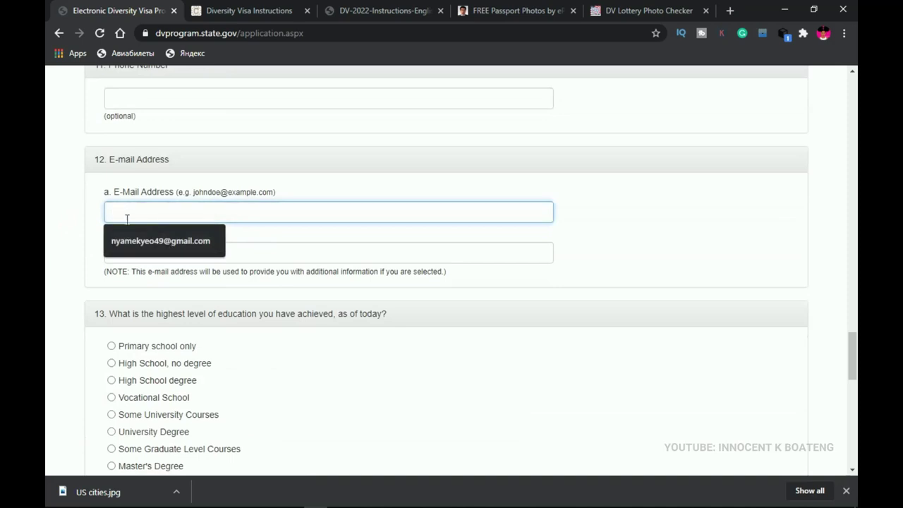
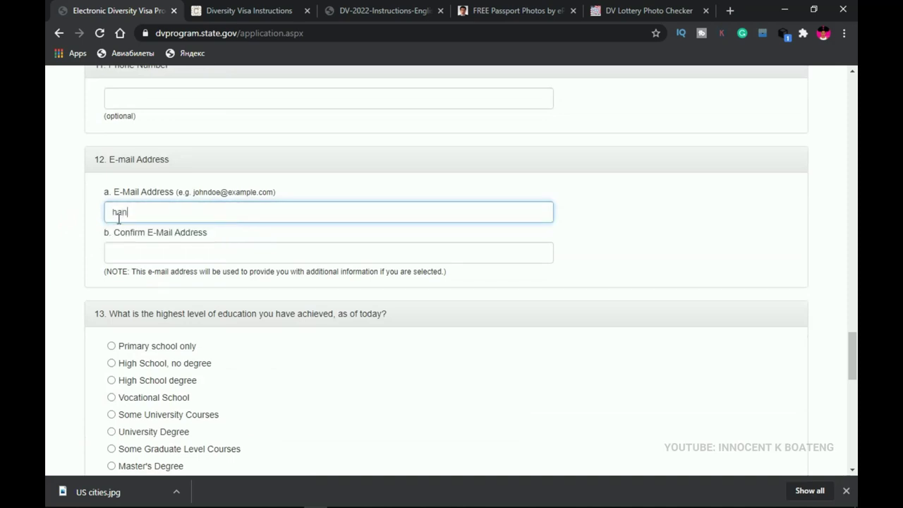
key(Left)
click(170, 260)
drag(170, 266, 364, 301)
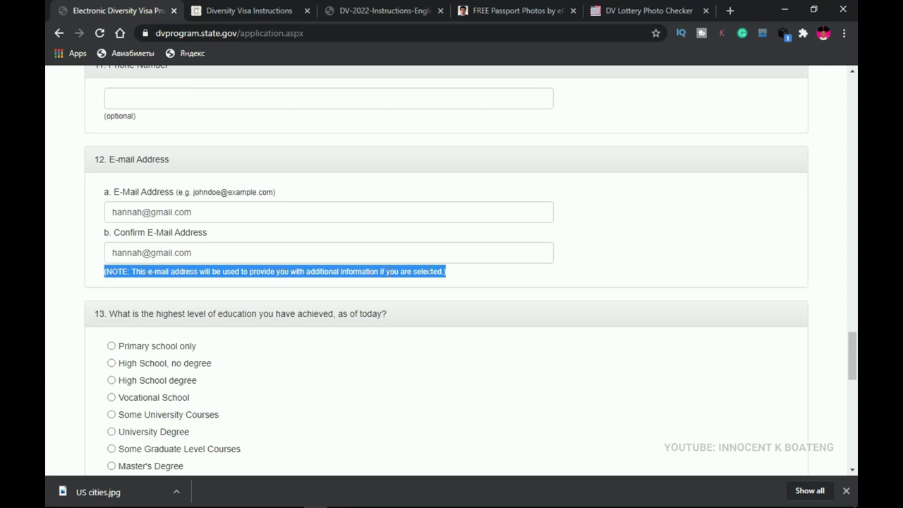
scroll(254, 245, down, 1)
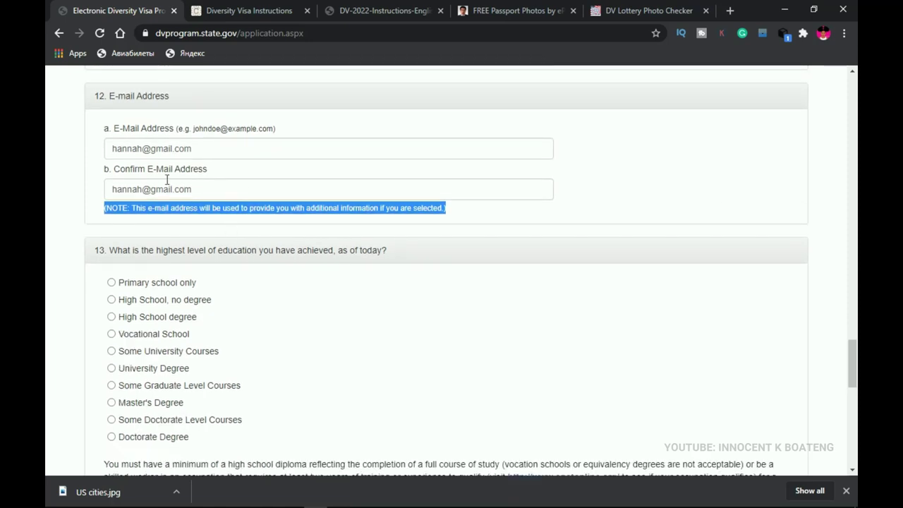
scroll(168, 180, down, 2)
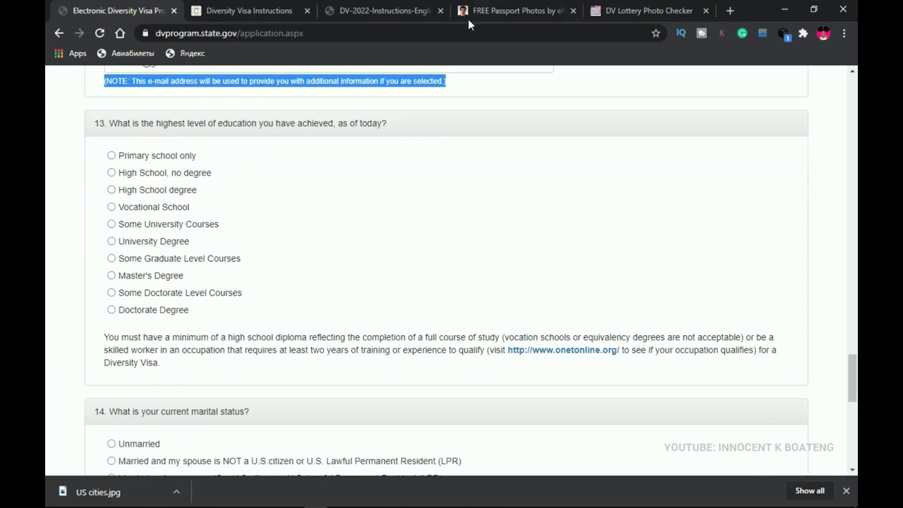
After glancing at the instructions, choose Some Graduate Level Courses as highest education in question 13.
click(363, 13)
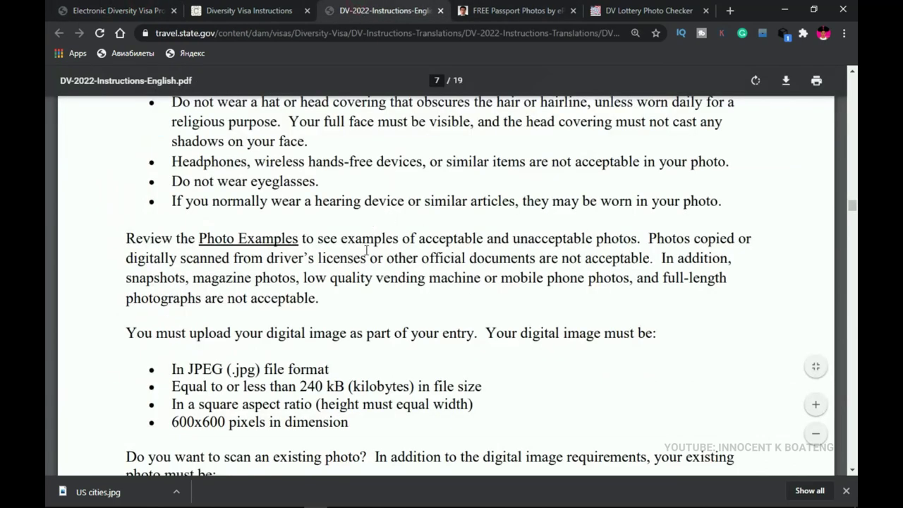
click(119, 9)
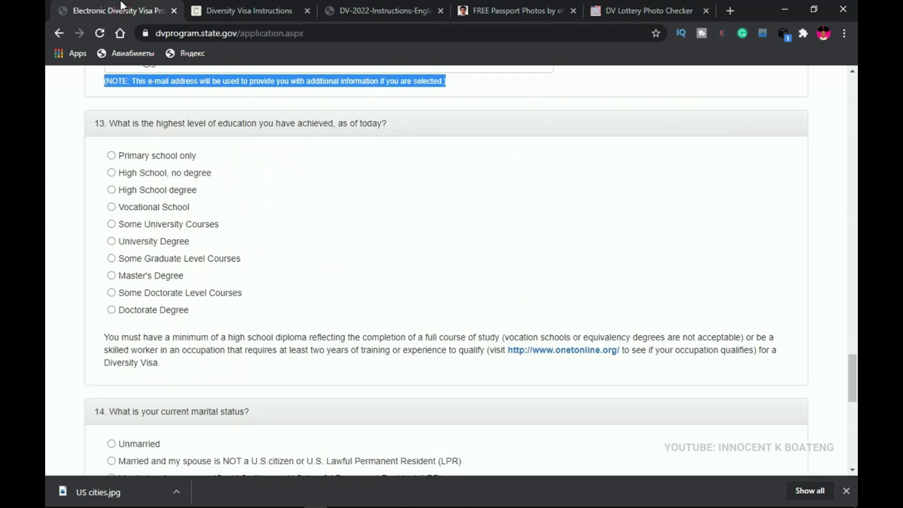
scroll(111, 177, down, 1)
click(111, 177)
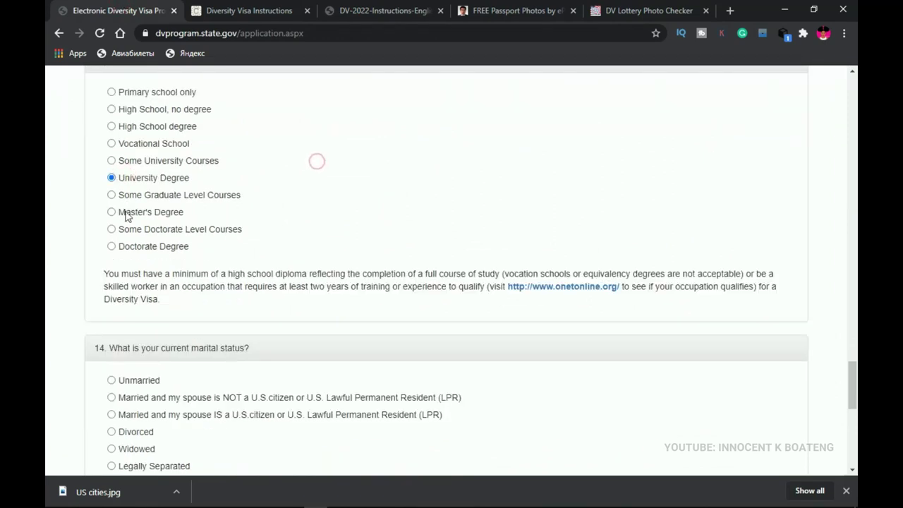
click(139, 196)
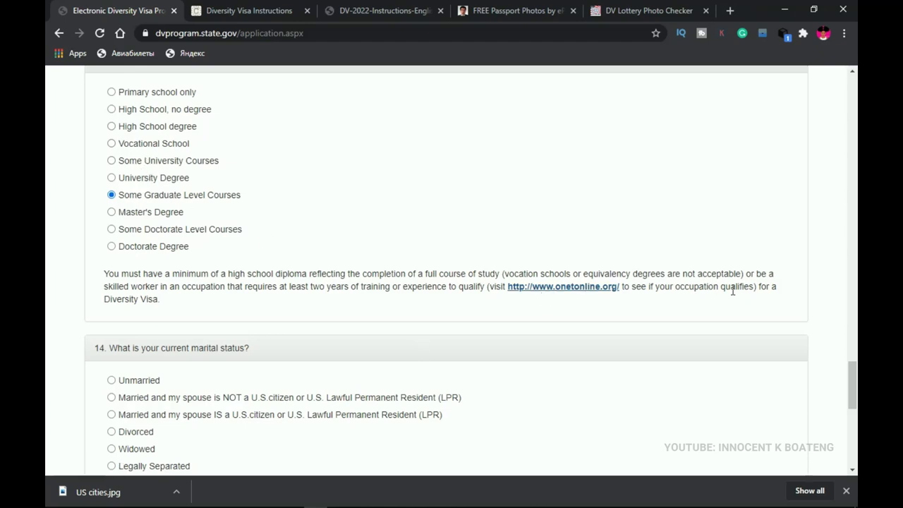
scroll(267, 271, down, 1)
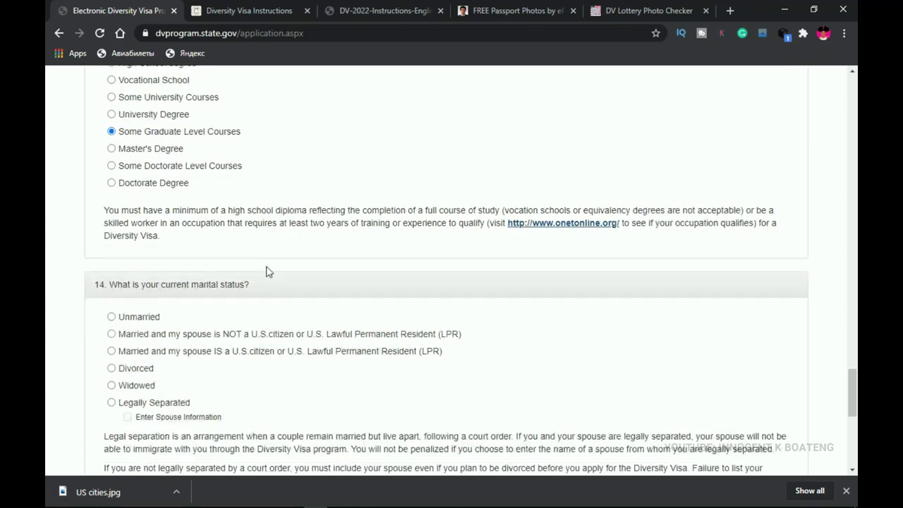
scroll(259, 274, down, 2)
scroll(263, 257, down, 1)
scroll(262, 258, up, 1)
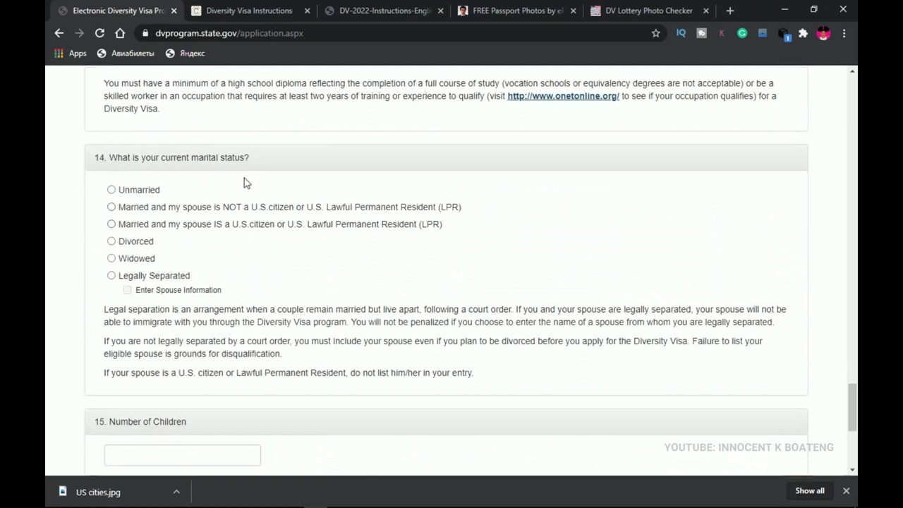
scroll(216, 185, down, 1)
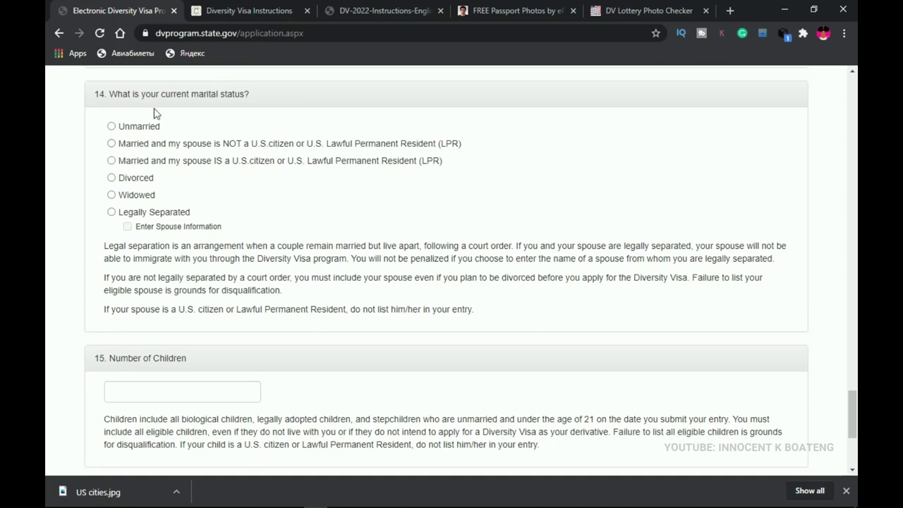
Select Unmarried for marital status, enter 0 as the number of children, and review the form.
click(112, 126)
scroll(219, 232, down, 2)
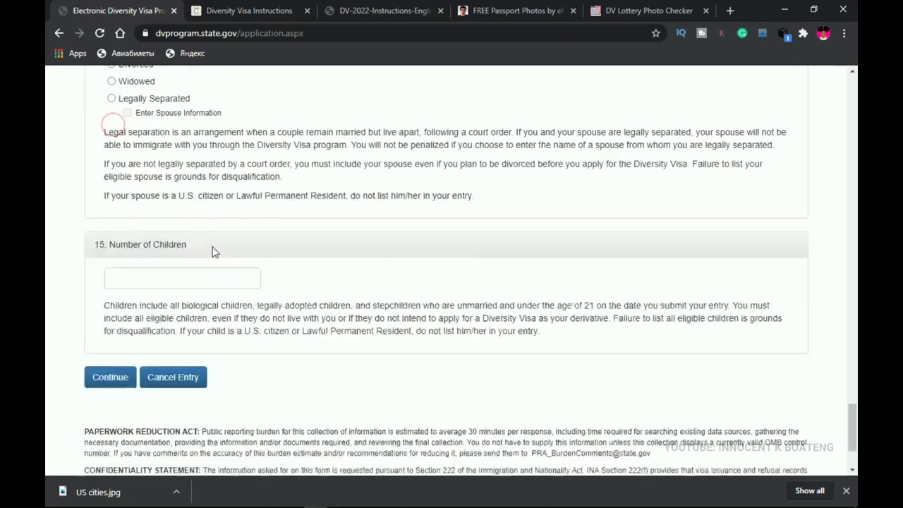
click(169, 264)
text(0)
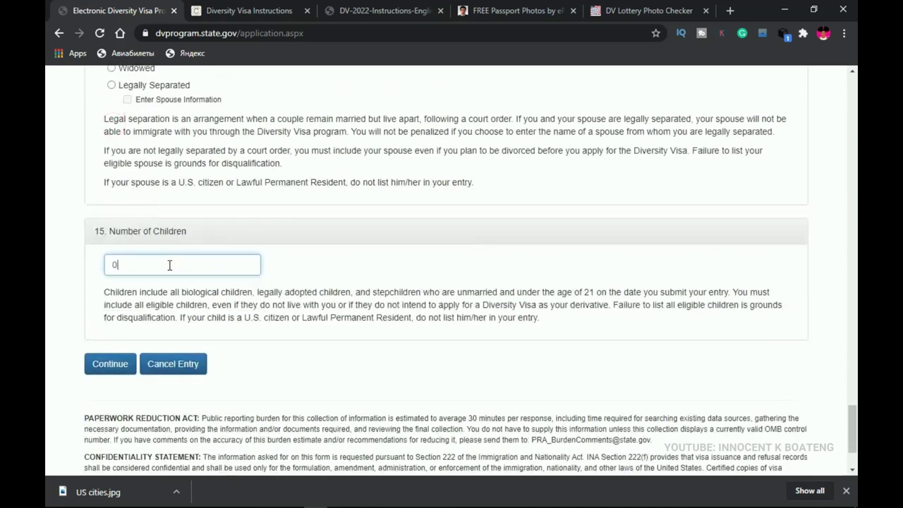
scroll(374, 289, up, 1)
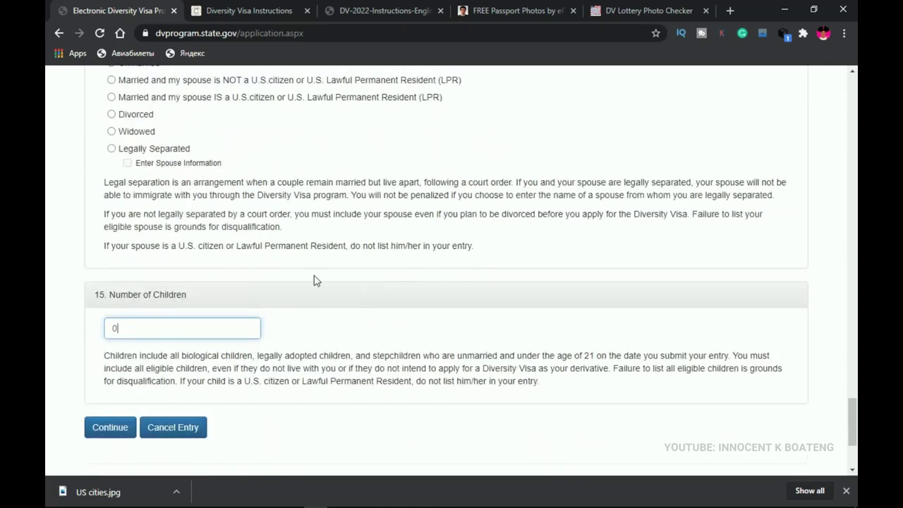
scroll(172, 191, up, 1)
scroll(282, 282, down, 3)
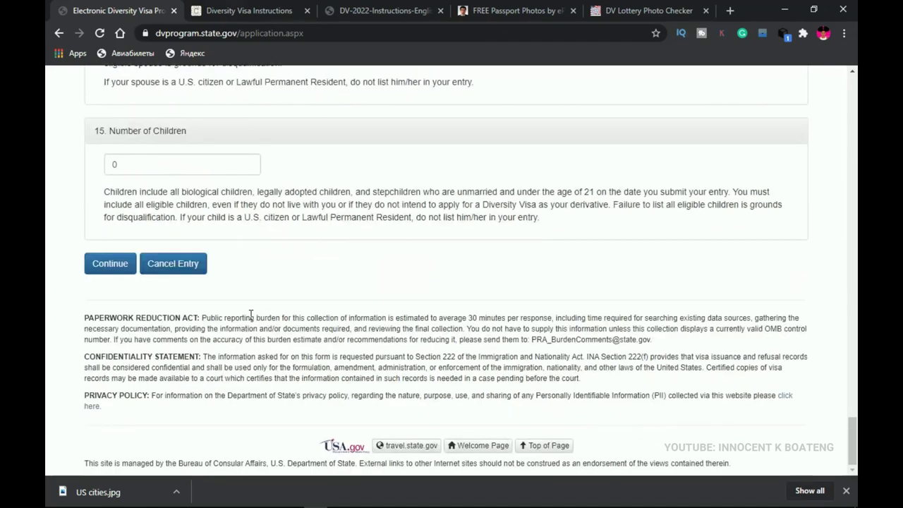
scroll(317, 321, up, 5)
scroll(315, 314, up, 20)
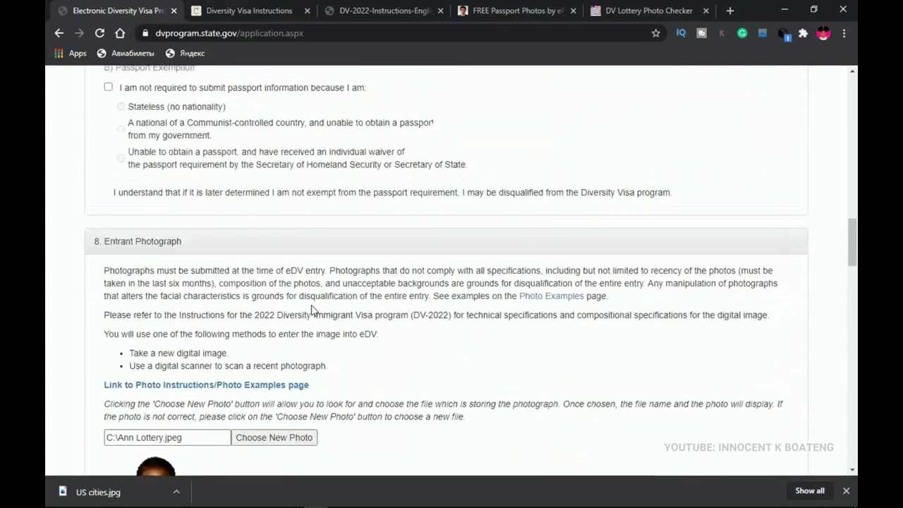
scroll(314, 311, up, 15)
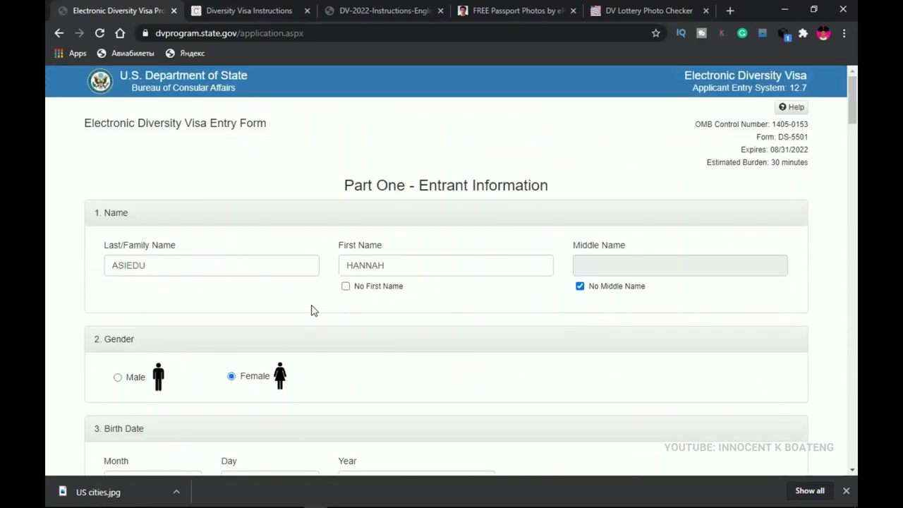
scroll(314, 310, down, 20)
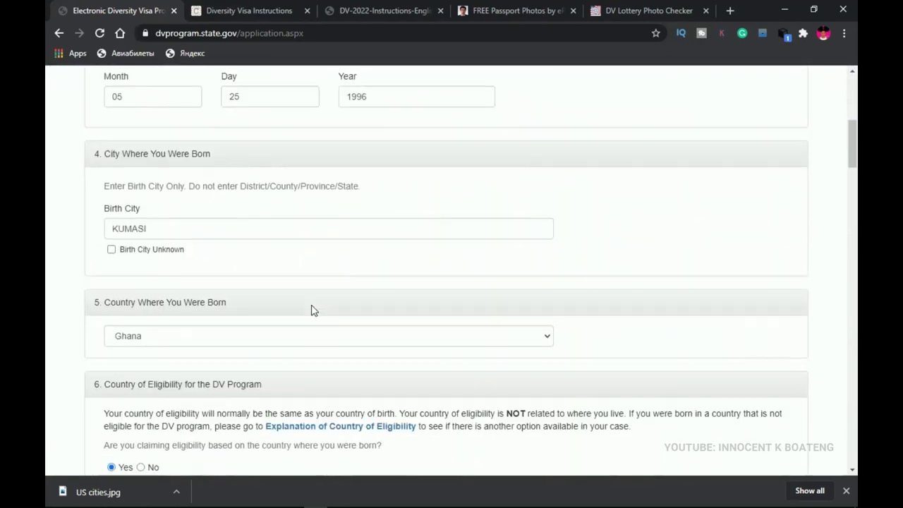
scroll(314, 311, down, 20)
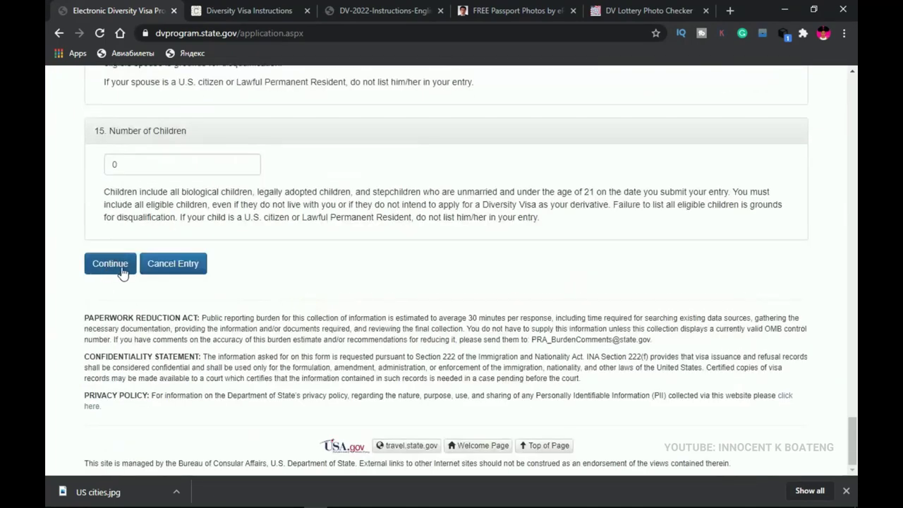
scroll(303, 302, up, 5)
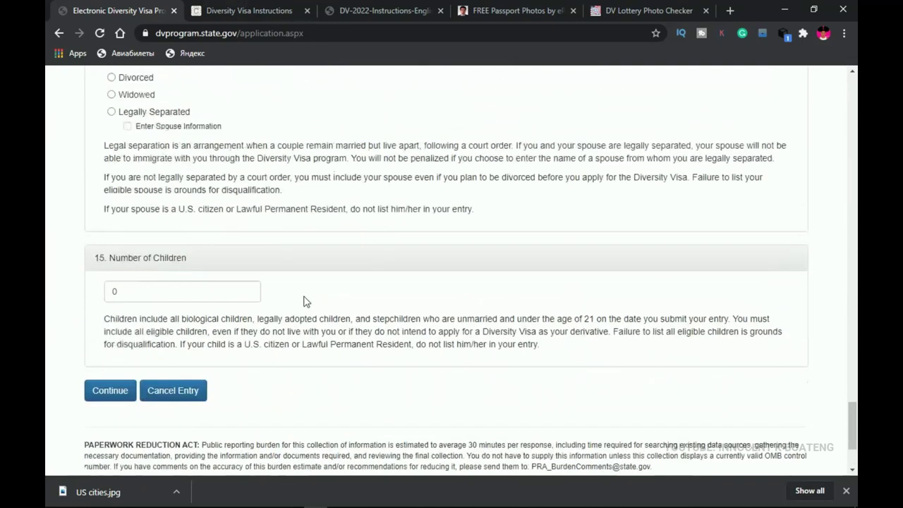
scroll(373, 247, up, 20)
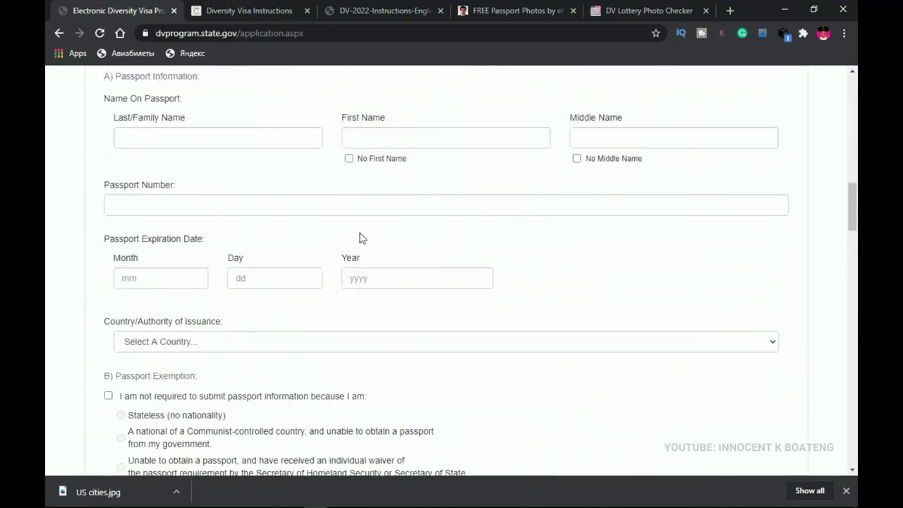
scroll(331, 256, down, 1)
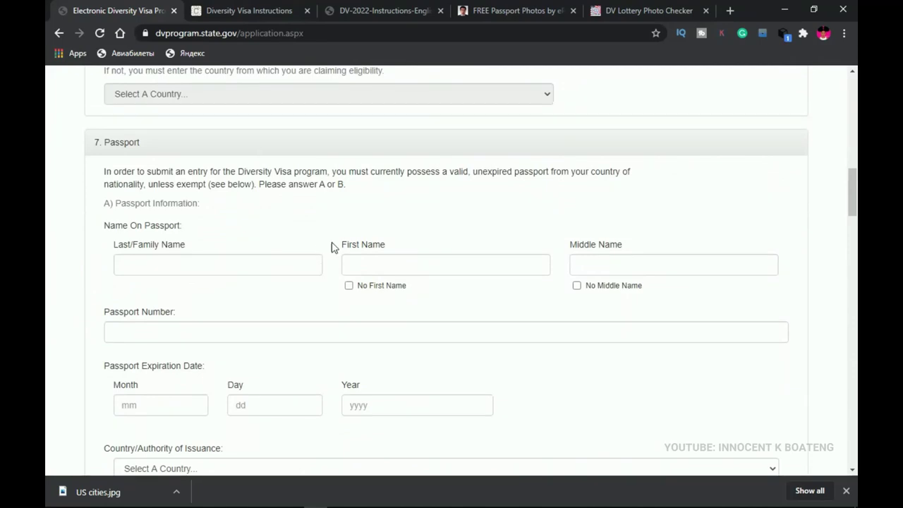
scroll(332, 246, down, 10)
scroll(303, 244, down, 15)
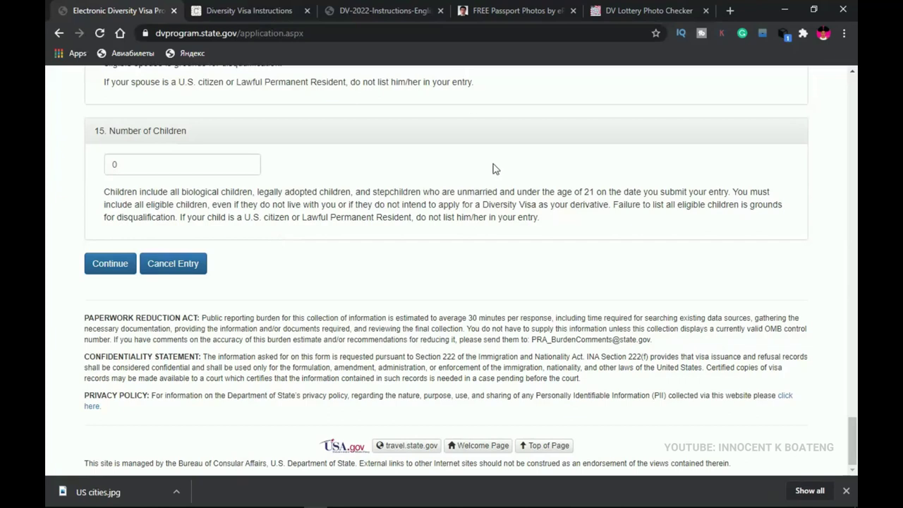
scroll(386, 238, up, 1)
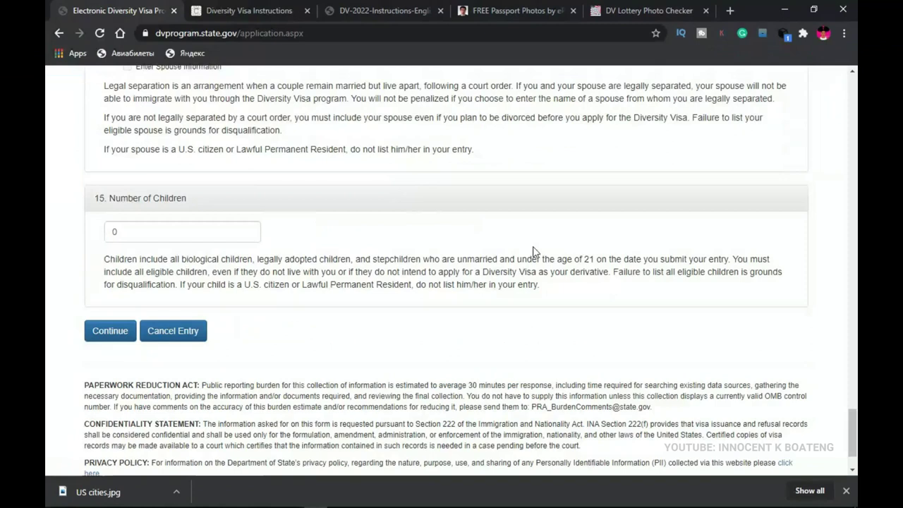
scroll(542, 252, up, 15)
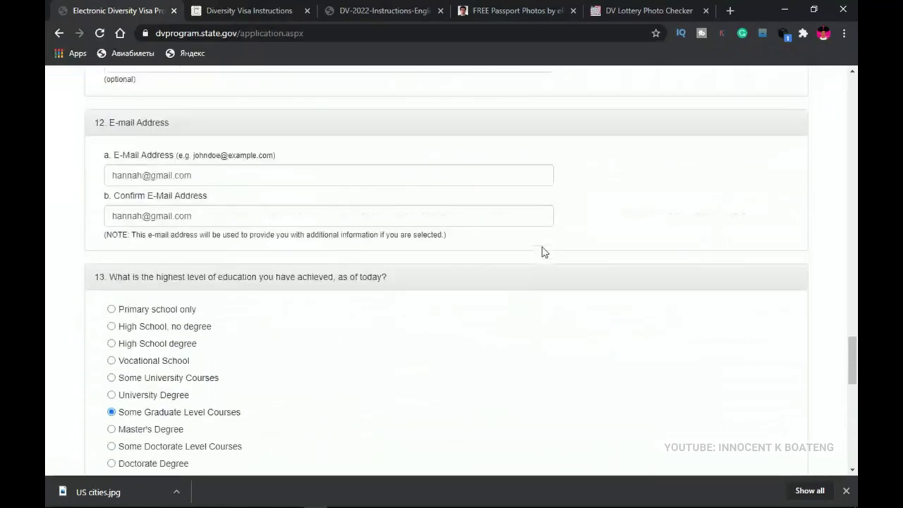
scroll(532, 241, up, 20)
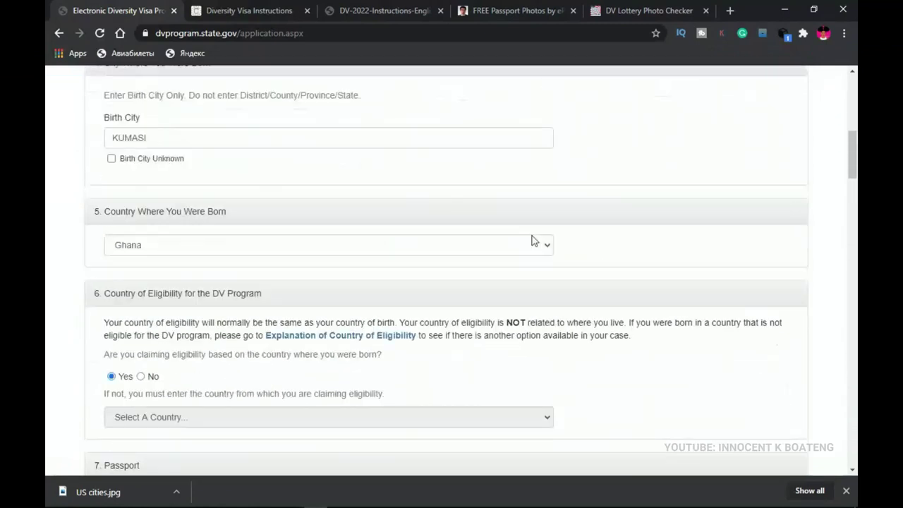
scroll(533, 241, up, 3)
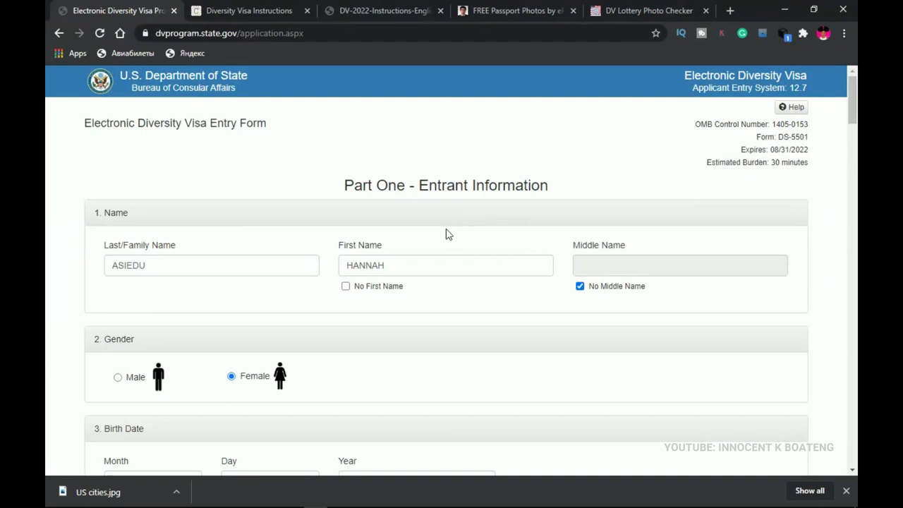
scroll(595, 238, down, 3)
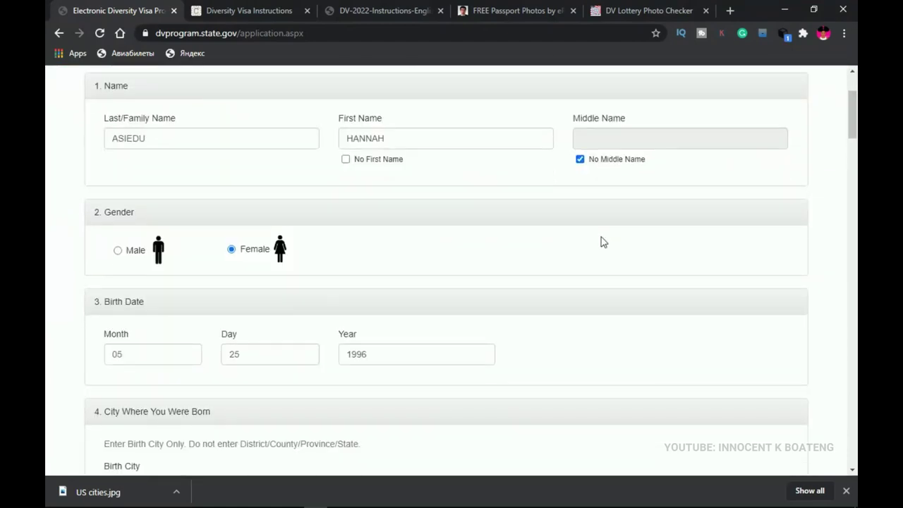
scroll(573, 222, down, 6)
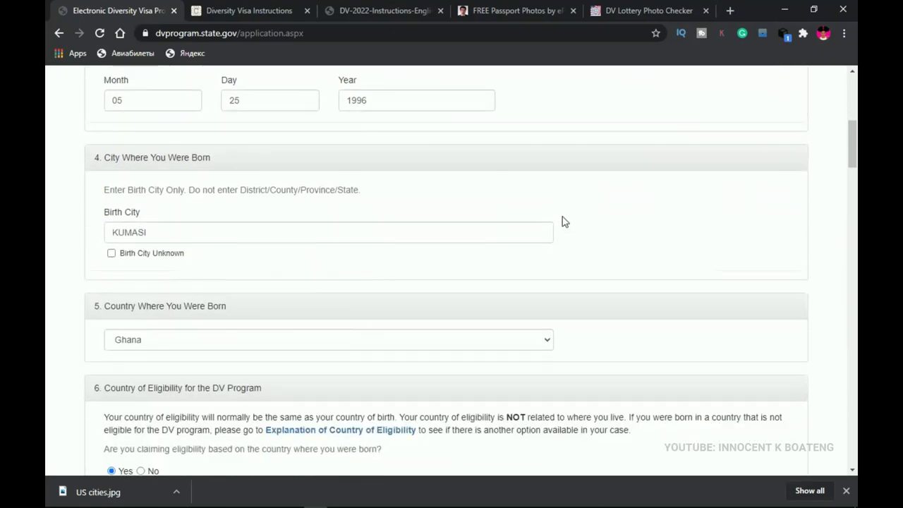
scroll(564, 220, down, 2)
scroll(563, 220, down, 2)
scroll(564, 222, down, 3)
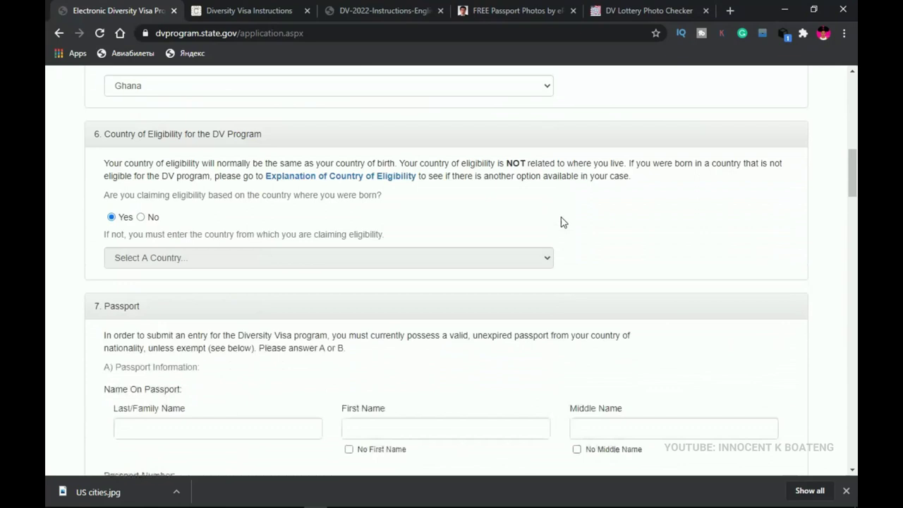
scroll(564, 223, up, 3)
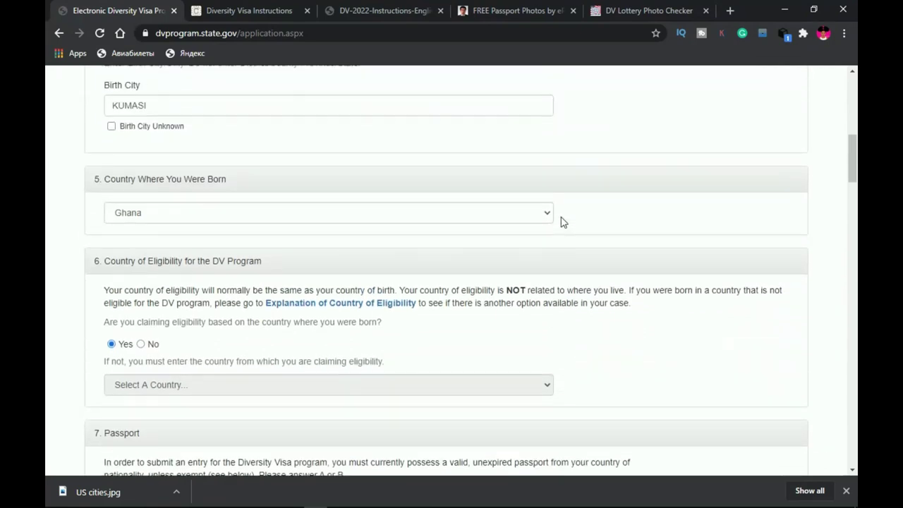
scroll(563, 221, up, 10)
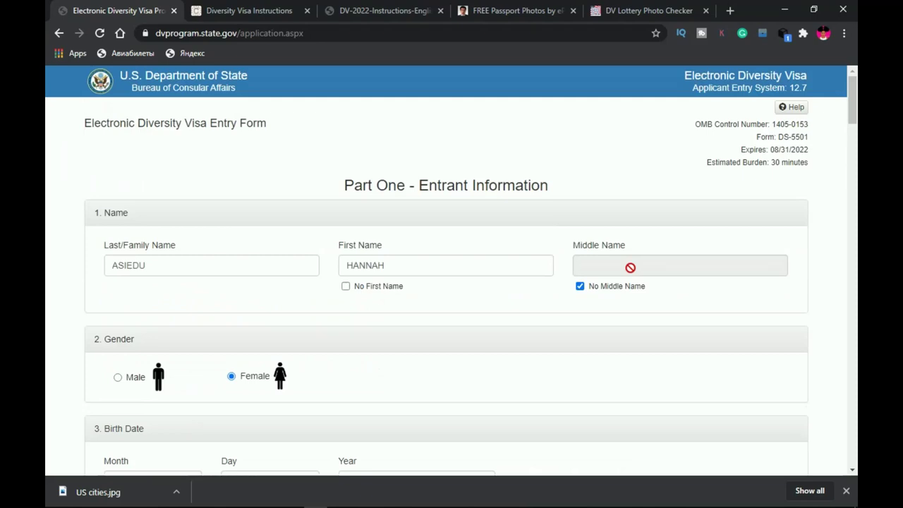